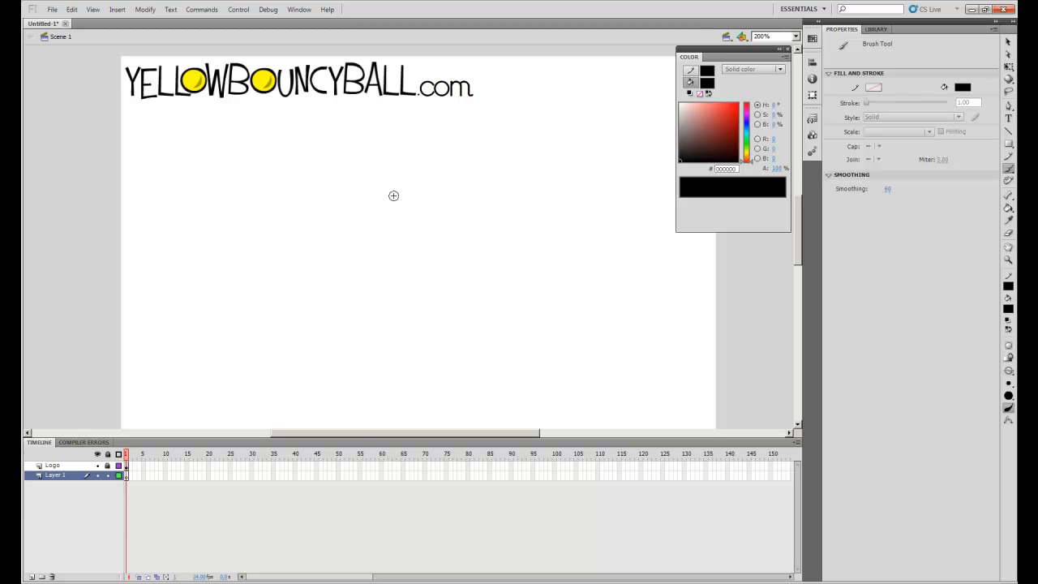
pyautogui.moveTo(439, 218); pyautogui.dragTo(480, 218)
pyautogui.moveTo(560, 231); pyautogui.dragTo(546, 225)
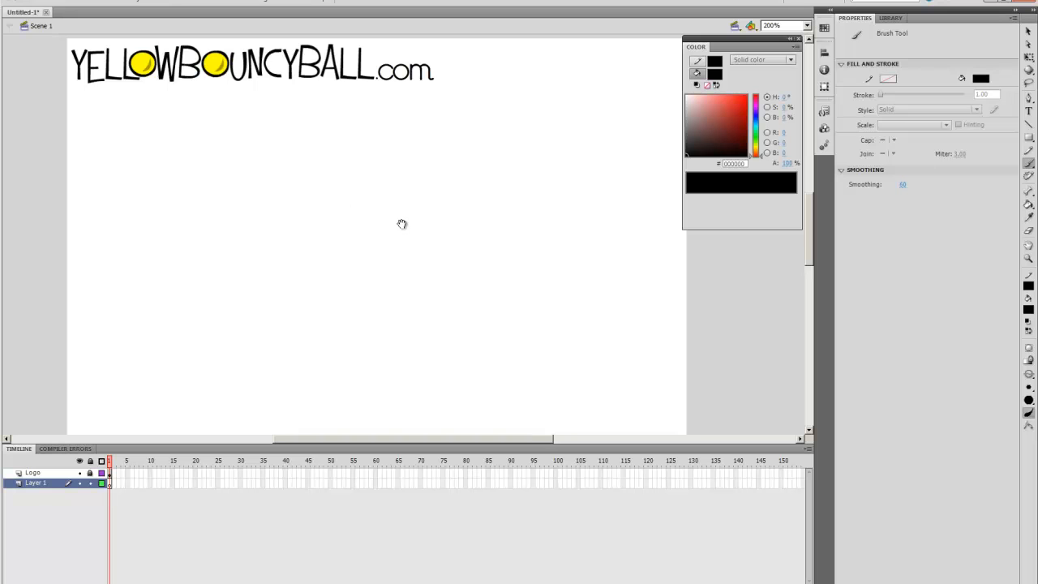
pyautogui.moveTo(402, 224)
pyautogui.mouseDown()
pyautogui.moveTo(400, 211)
pyautogui.moveTo(401, 221)
pyautogui.mouseUp()
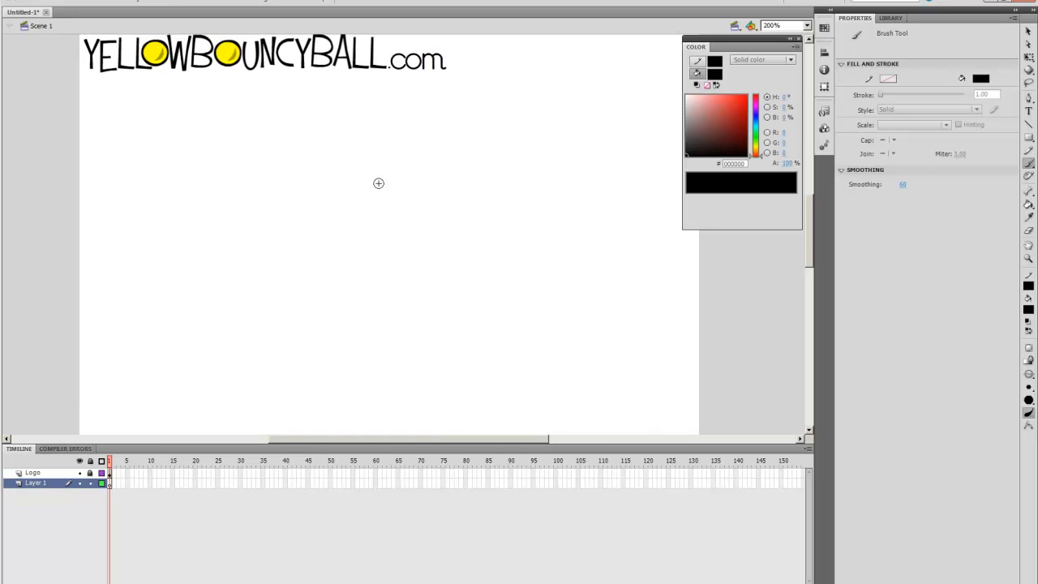
pyautogui.moveTo(378, 183); pyautogui.dragTo(382, 193)
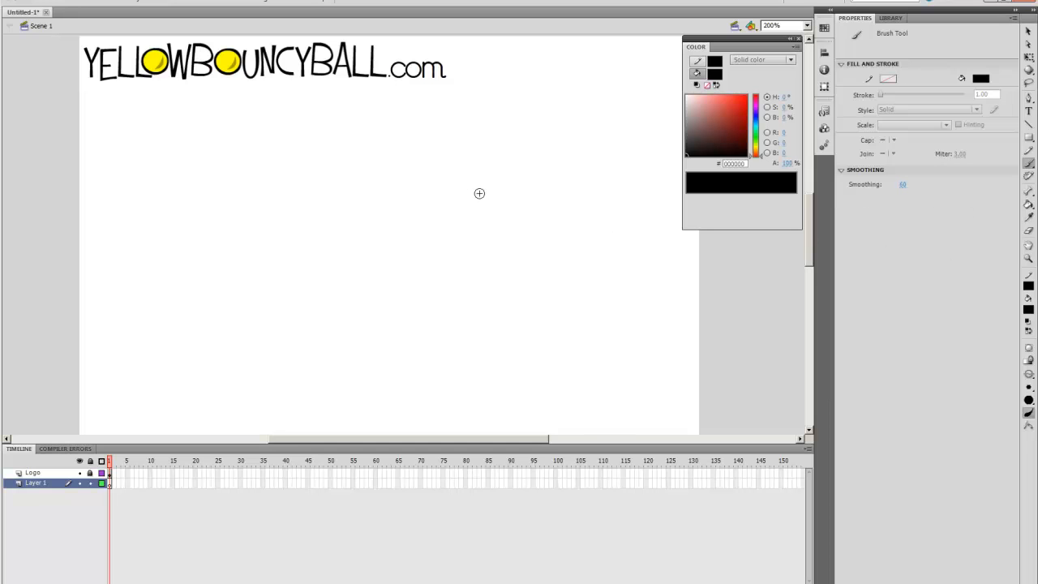
# Switch from the Spray Brush back to the regular Brush tool and set its smoothing to 0
pyautogui.press('b')
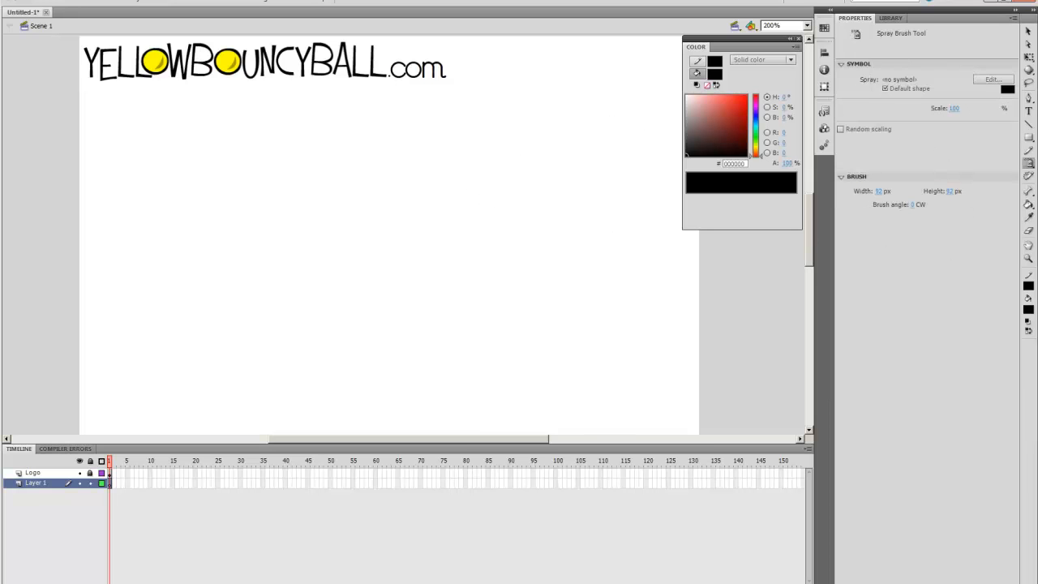
pyautogui.click(1029, 150)
pyautogui.click(1029, 164)
pyautogui.press('b')
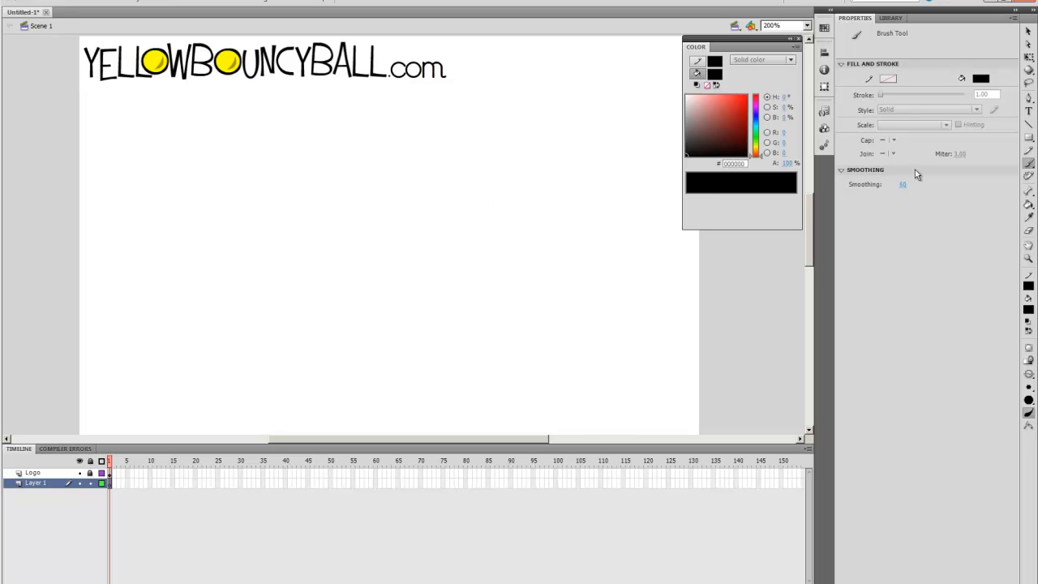
pyautogui.moveTo(907, 185); pyautogui.dragTo(847, 192)
# Paint three wavy black test strokes side by side below the logo with the unsmoothed brush
pyautogui.moveTo(327, 146)
pyautogui.mouseDown()
pyautogui.moveTo(375, 226)
pyautogui.moveTo(377, 263)
pyautogui.mouseUp()
pyautogui.moveTo(427, 224)
pyautogui.mouseDown()
pyautogui.moveTo(420, 253)
pyautogui.moveTo(440, 263)
pyautogui.mouseUp()
pyautogui.moveTo(429, 162)
pyautogui.mouseDown()
pyautogui.moveTo(467, 195)
pyautogui.moveTo(468, 223)
pyautogui.mouseUp()
# Examine the edges of the unsmoothed brush strokes at 800% magnification
pyautogui.hotkey('ctrl', '=')
pyautogui.hotkey('ctrl', '=')
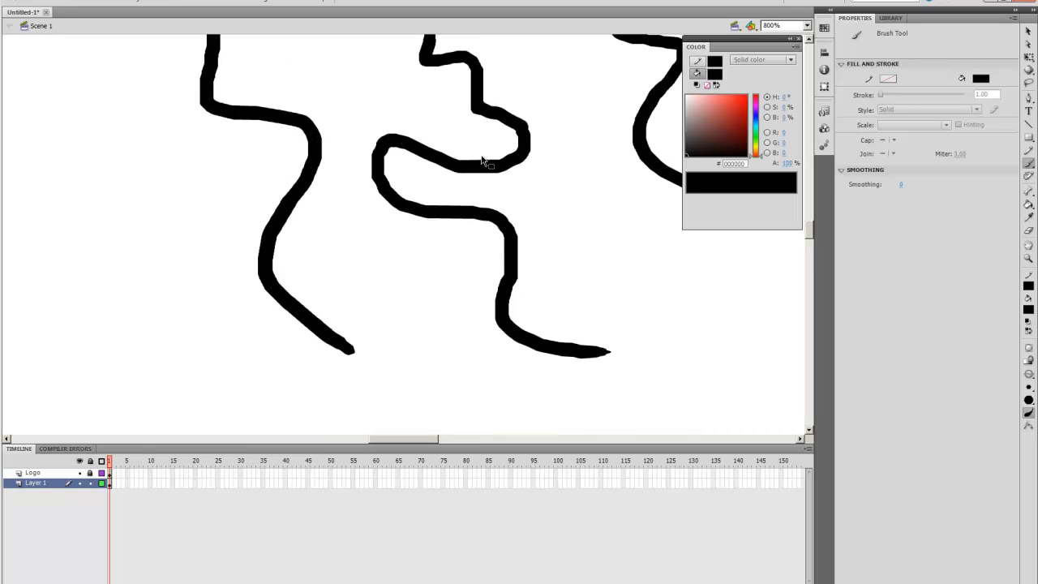
pyautogui.moveTo(586, 208); pyautogui.dragTo(375, 312)
pyautogui.moveTo(505, 273)
pyautogui.mouseDown()
pyautogui.moveTo(481, 241)
pyautogui.moveTo(484, 220)
pyautogui.moveTo(509, 254)
pyautogui.mouseUp()
pyautogui.moveTo(445, 277); pyautogui.dragTo(580, 281)
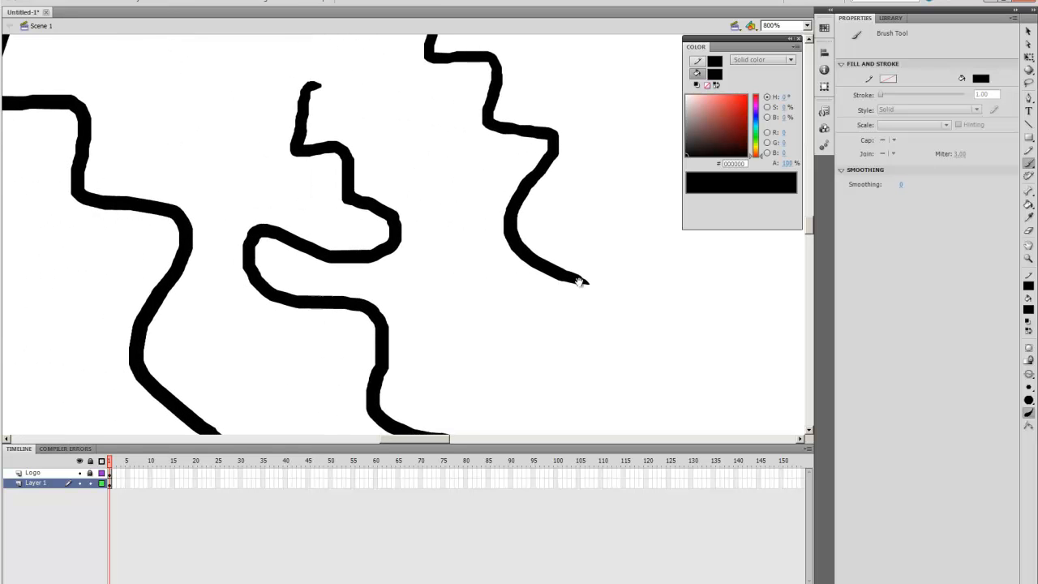
pyautogui.moveTo(560, 230); pyautogui.dragTo(551, 245)
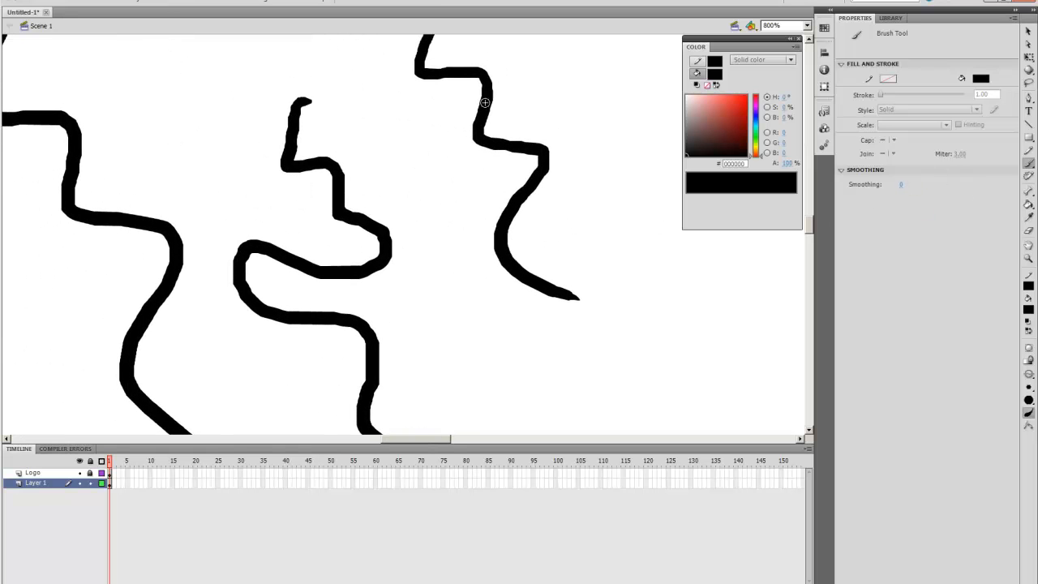
pyautogui.moveTo(522, 155); pyautogui.dragTo(468, 168)
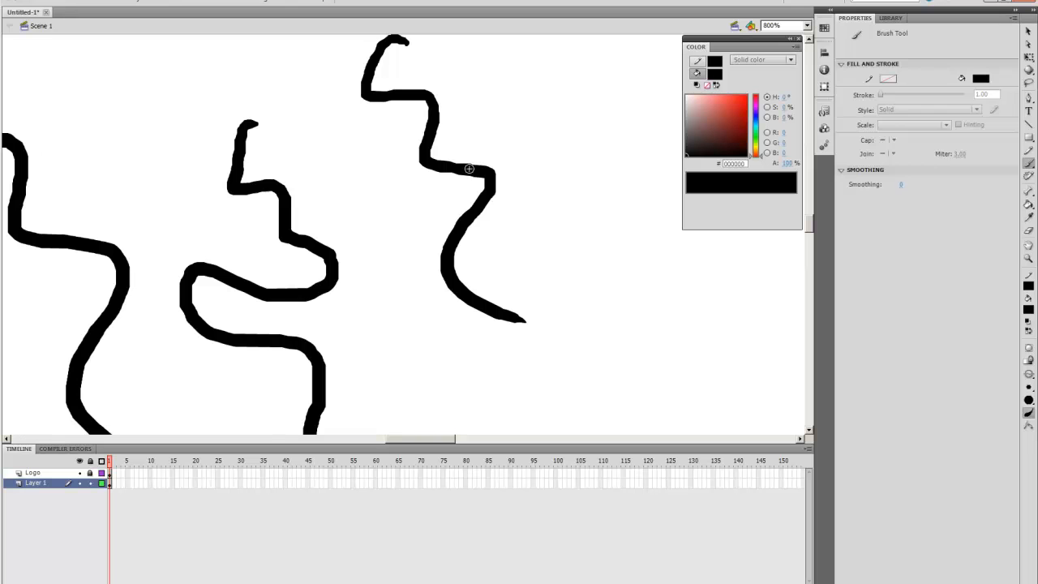
# Try to reshape the outline of the third brush stroke by pulling its edges with the Selection tool
pyautogui.press('v')
pyautogui.click(475, 172)
pyautogui.click(474, 153)
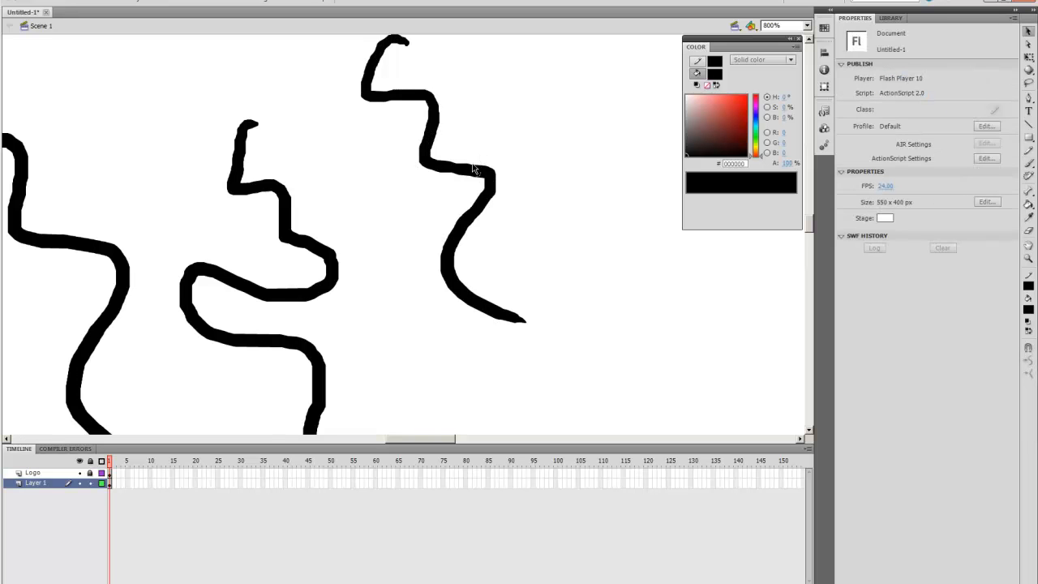
pyautogui.moveTo(450, 166)
pyautogui.mouseDown()
pyautogui.moveTo(465, 143)
pyautogui.moveTo(483, 150)
pyautogui.moveTo(491, 136)
pyautogui.moveTo(535, 133)
pyautogui.mouseUp()
pyautogui.moveTo(496, 183); pyautogui.dragTo(557, 178)
pyautogui.press('space')
pyautogui.moveTo(562, 183)
pyautogui.mouseDown()
pyautogui.moveTo(508, 218)
pyautogui.moveTo(586, 169)
pyautogui.mouseUp()
# Undo the edge edits together with the third brush stroke
pyautogui.hotkey('ctrl', 'z')
pyautogui.hotkey('ctrl', 'z')
pyautogui.hotkey('ctrl', 'z')
pyautogui.hotkey('ctrl', 'z')
pyautogui.hotkey('ctrl', 'z')
pyautogui.press('space')
pyautogui.click(530, 201)
pyautogui.hotkey('ctrl', 'z')
# Try to bend the outline of the second brush stroke outward with the Selection tool
pyautogui.press('space')
pyautogui.moveTo(409, 247)
pyautogui.mouseDown()
pyautogui.moveTo(528, 209)
pyautogui.moveTo(552, 236)
pyautogui.mouseUp()
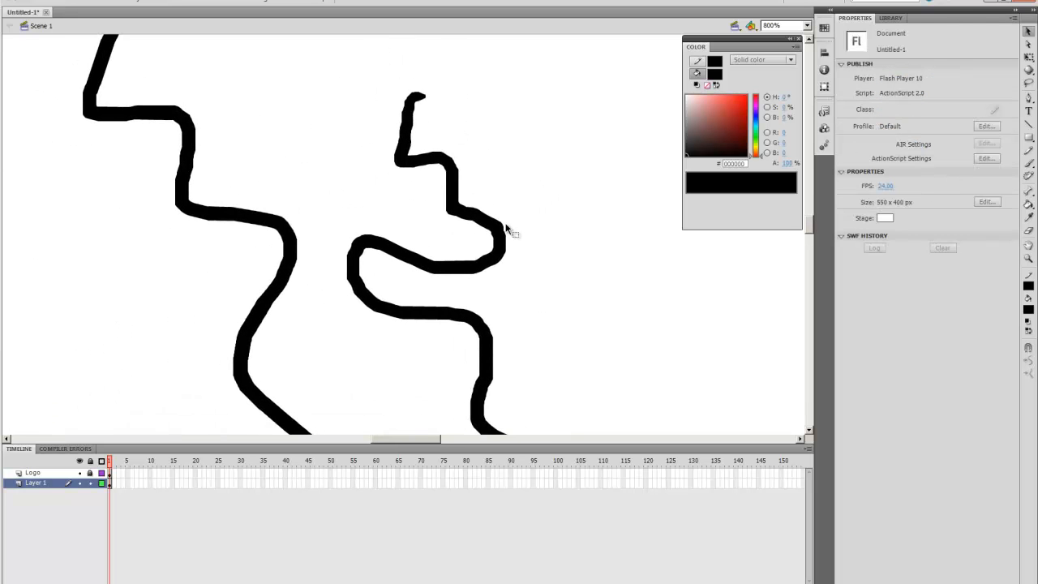
pyautogui.press('space')
pyautogui.moveTo(466, 252); pyautogui.dragTo(436, 245)
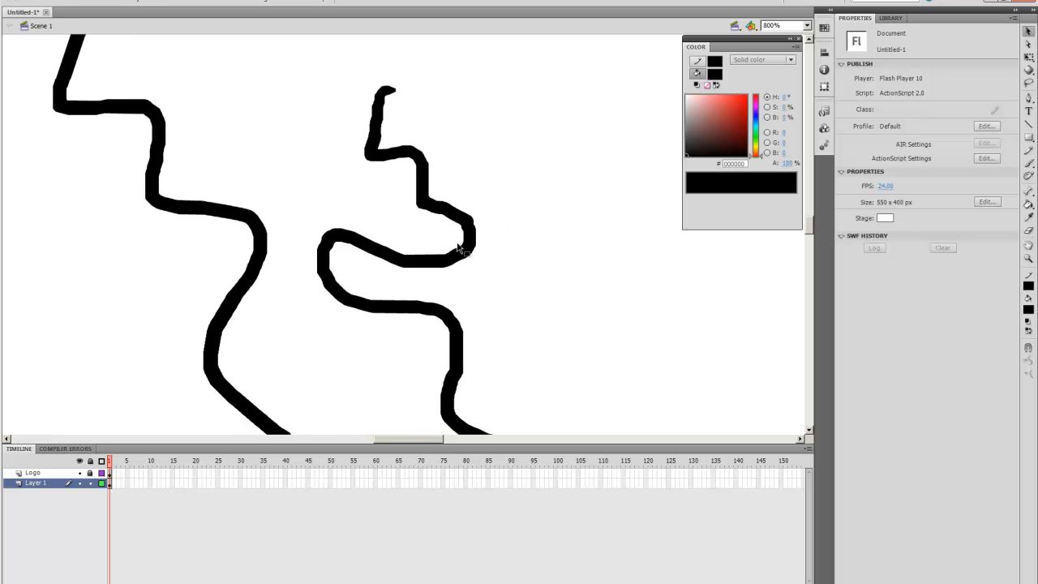
pyautogui.press('space')
pyautogui.moveTo(489, 313); pyautogui.dragTo(430, 279)
pyautogui.press('space')
pyautogui.press('space')
pyautogui.moveTo(451, 185); pyautogui.dragTo(479, 219)
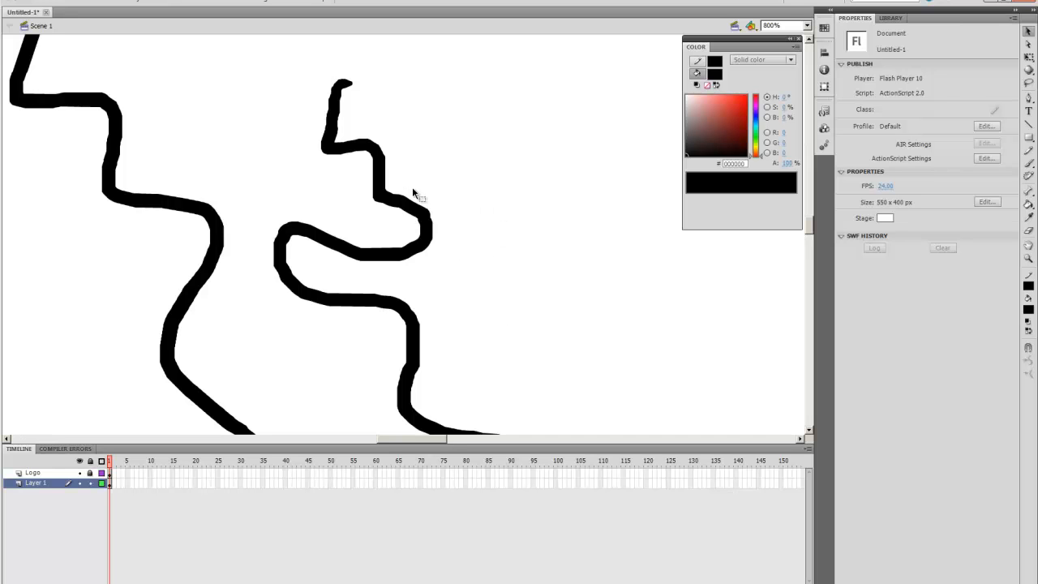
pyautogui.moveTo(389, 180)
pyautogui.mouseDown()
pyautogui.moveTo(435, 172)
pyautogui.moveTo(425, 147)
pyautogui.mouseUp()
# Undo the outline change and the remaining unsmoothed strokes until Layer 1 is empty
pyautogui.hotkey('ctrl', 'z')
pyautogui.hotkey('ctrl', 'z')
pyautogui.hotkey('ctrl', 'z')
pyautogui.press('space')
pyautogui.moveTo(345, 155); pyautogui.dragTo(462, 204)
pyautogui.hotkey('ctrl', 'z')
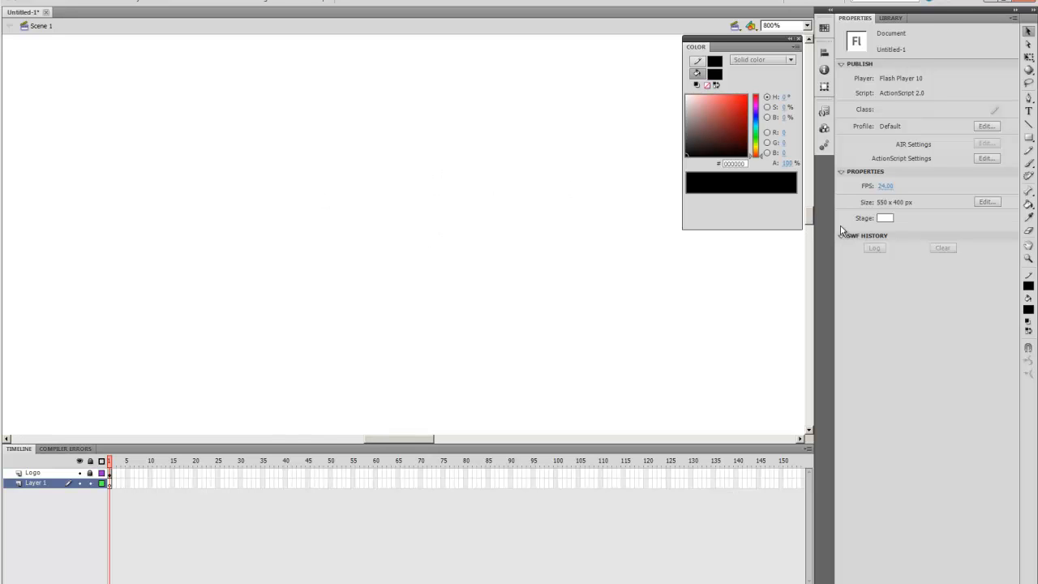
# Set the Brush tool's smoothing to 100 and paint a short slanted stroke and three wavy test strokes
pyautogui.press('b')
pyautogui.click(901, 185)
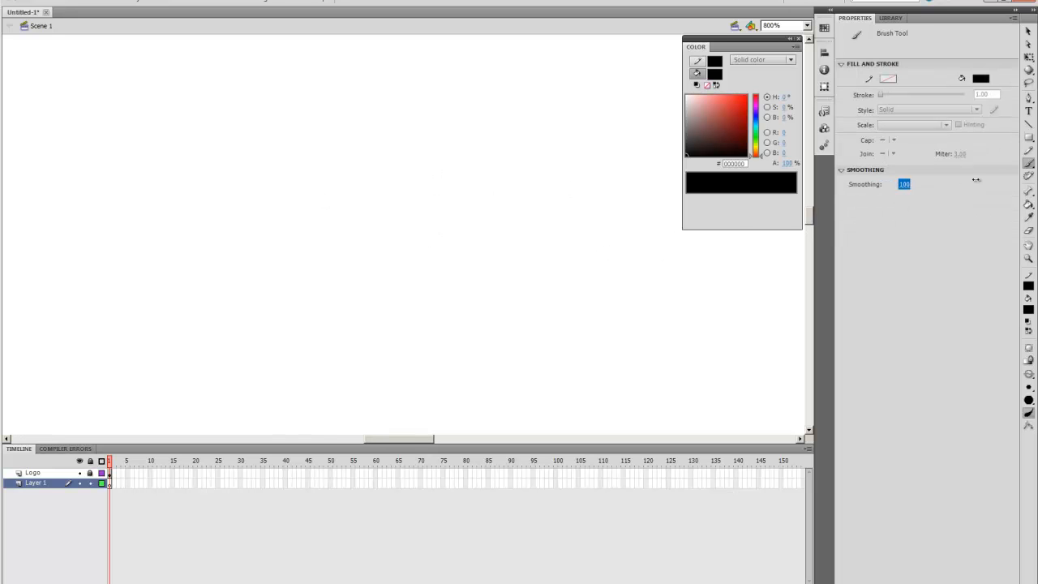
pyautogui.moveTo(220, 147); pyautogui.dragTo(181, 200)
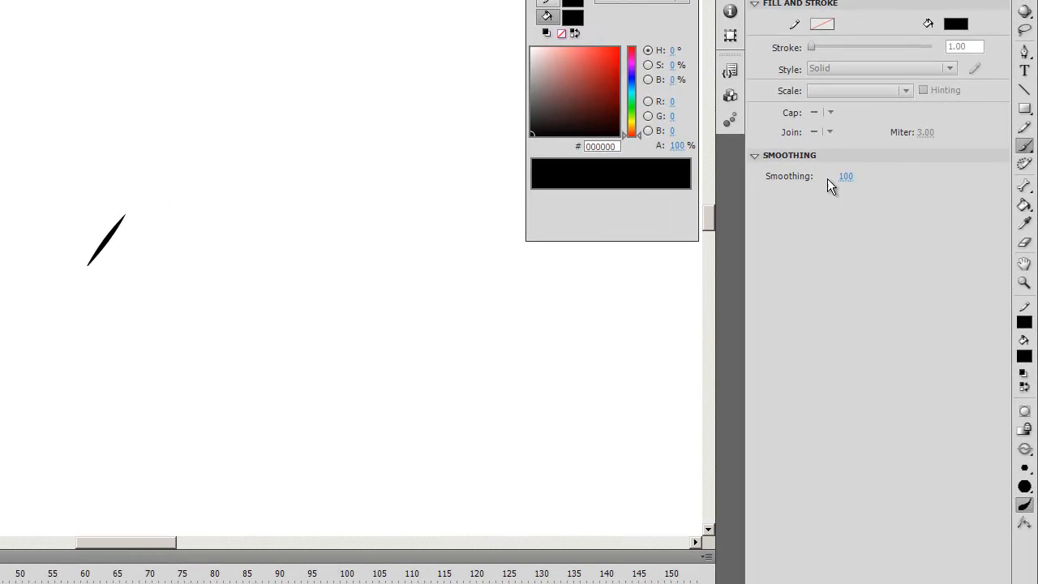
pyautogui.moveTo(235, 52)
pyautogui.mouseDown()
pyautogui.moveTo(292, 247)
pyautogui.moveTo(303, 429)
pyautogui.mouseUp()
pyautogui.moveTo(330, 222); pyautogui.dragTo(211, 225)
pyautogui.moveTo(209, 71)
pyautogui.mouseDown()
pyautogui.moveTo(198, 176)
pyautogui.moveTo(289, 340)
pyautogui.mouseUp()
pyautogui.moveTo(324, 163)
pyautogui.mouseDown()
pyautogui.moveTo(259, 176)
pyautogui.moveTo(284, 185)
pyautogui.moveTo(299, 303)
pyautogui.mouseUp()
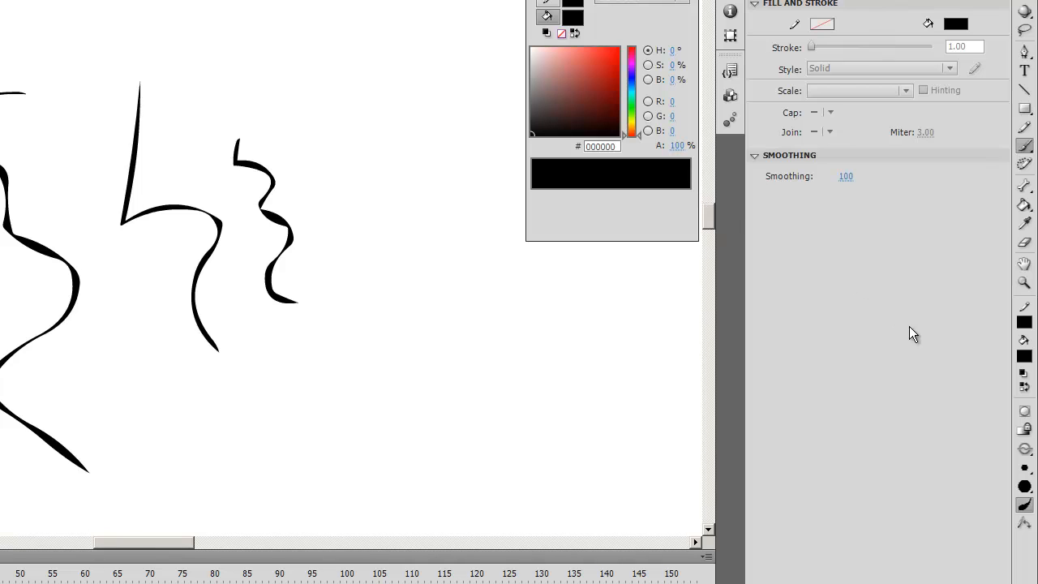
# Choose another brush size and paint a small round outline above the wavy strokes
pyautogui.click(1024, 468)
pyautogui.click(1002, 438)
pyautogui.scroll(3, 582, 214)
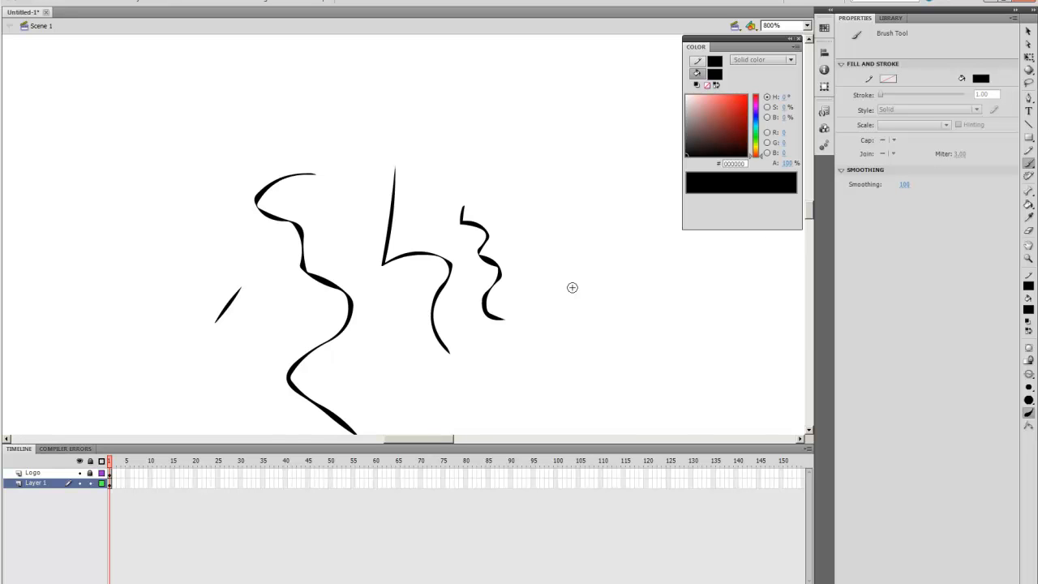
pyautogui.moveTo(557, 132); pyautogui.dragTo(574, 171)
pyautogui.hotkey('ctrl', 'z')
pyautogui.moveTo(507, 105)
pyautogui.mouseDown()
pyautogui.moveTo(525, 154)
pyautogui.moveTo(522, 113)
pyautogui.moveTo(493, 104)
pyautogui.mouseUp()
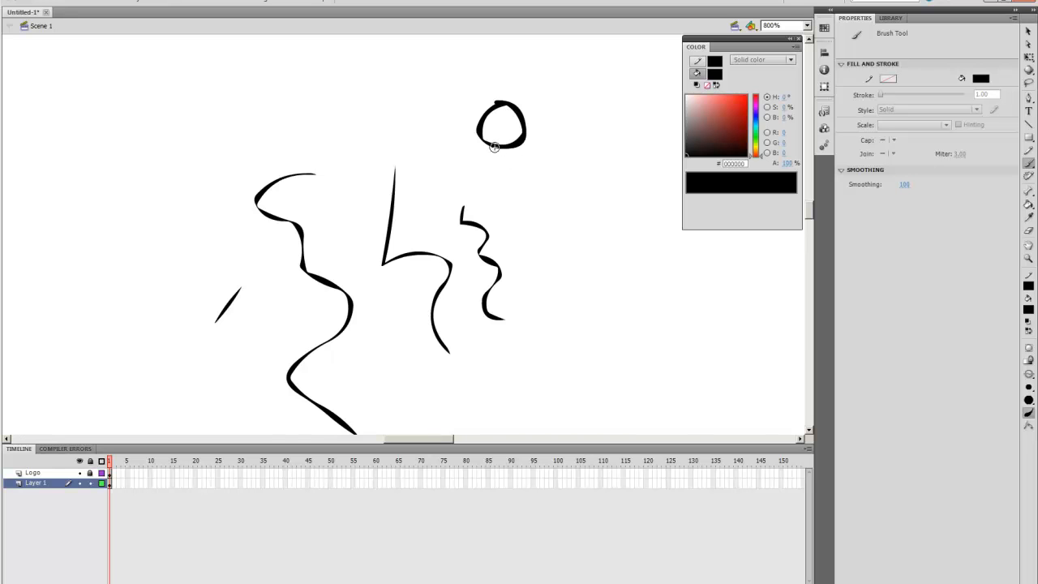
pyautogui.moveTo(496, 149)
pyautogui.mouseDown()
pyautogui.moveTo(494, 184)
pyautogui.moveTo(512, 184)
pyautogui.moveTo(512, 148)
pyautogui.mouseUp()
# Undo all the maximum-smoothing test strokes until Layer 1 is empty
pyautogui.hotkey('ctrl', 'z')
pyautogui.hotkey('ctrl', 'z')
pyautogui.hotkey('ctrl', 'z')
pyautogui.hotkey('ctrl', 'z')
pyautogui.hotkey('ctrl', 'z')
pyautogui.hotkey('ctrl', 'z')
pyautogui.moveTo(405, 250); pyautogui.dragTo(515, 223)
pyautogui.hotkey('ctrl', 'z')
pyautogui.moveTo(460, 142)
pyautogui.mouseDown()
pyautogui.moveTo(475, 163)
pyautogui.moveTo(436, 172)
pyautogui.moveTo(539, 212)
pyautogui.mouseUp()
pyautogui.hotkey('ctrl', 'z')
pyautogui.hotkey('ctrl', 'z')
# Set the Brush tool's smoothing to 60
pyautogui.moveTo(907, 189); pyautogui.dragTo(903, 185)
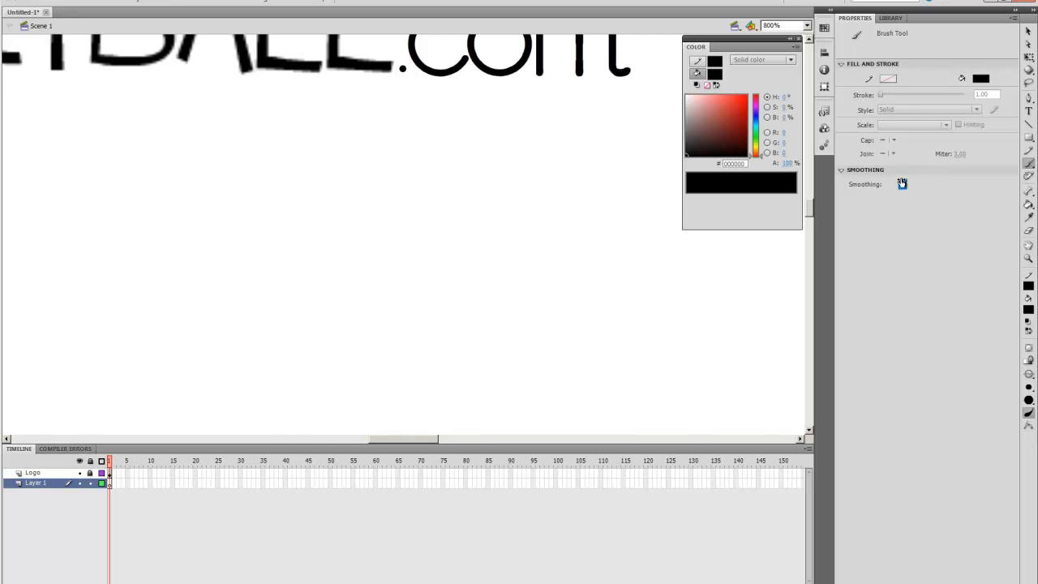
pyautogui.write('60')
pyautogui.press('Return')
# Turn off the brush's pressure sensitivity and paint three uniform-width curved strokes below the logo at 400% zoom
pyautogui.click(1033, 417)
pyautogui.moveTo(505, 347)
pyautogui.mouseDown()
pyautogui.moveTo(553, 277)
pyautogui.moveTo(554, 222)
pyautogui.moveTo(579, 233)
pyautogui.mouseUp()
pyautogui.hotkey('ctrl', '-')
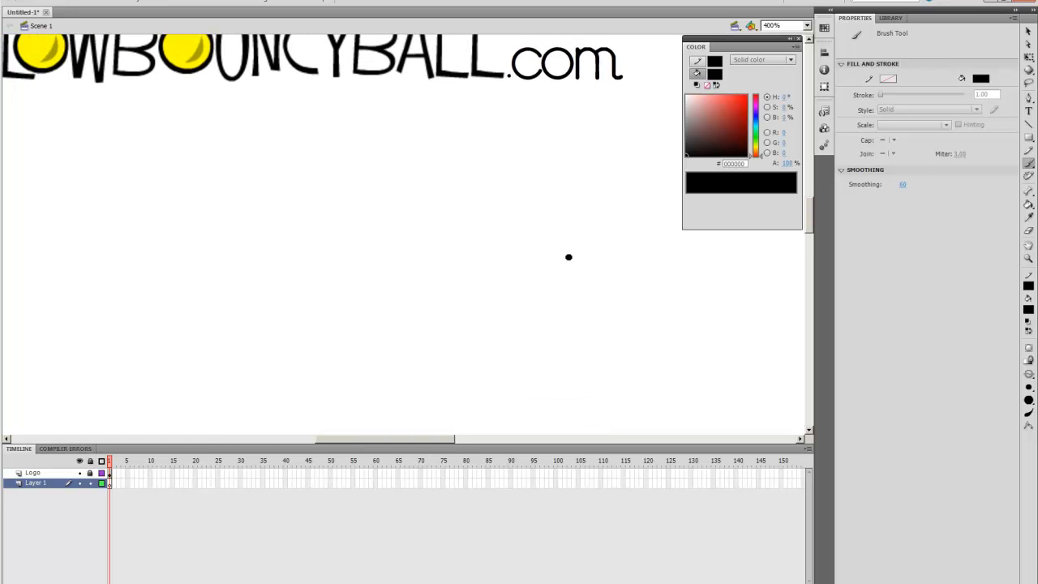
pyautogui.click(1029, 391)
pyautogui.click(1029, 393)
pyautogui.moveTo(299, 198)
pyautogui.mouseDown()
pyautogui.moveTo(335, 251)
pyautogui.moveTo(455, 193)
pyautogui.moveTo(467, 317)
pyautogui.mouseUp()
pyautogui.moveTo(527, 154)
pyautogui.mouseDown()
pyautogui.moveTo(562, 157)
pyautogui.moveTo(565, 235)
pyautogui.moveTo(501, 281)
pyautogui.moveTo(569, 309)
pyautogui.mouseUp()
pyautogui.moveTo(606, 235); pyautogui.dragTo(607, 331)
pyautogui.scroll(-3, 608, 331)
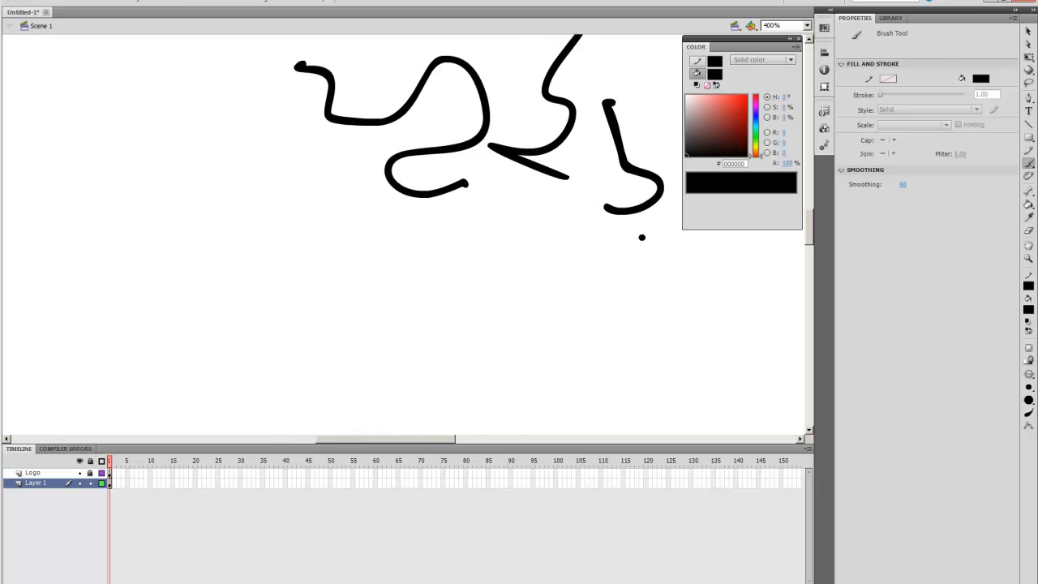
# Turn the brush's pressure sensitivity back on and paint two tapering strokes below the uniform ones
pyautogui.click(1028, 389)
pyautogui.click(1029, 389)
pyautogui.click(1029, 412)
pyautogui.moveTo(423, 277); pyautogui.dragTo(379, 276)
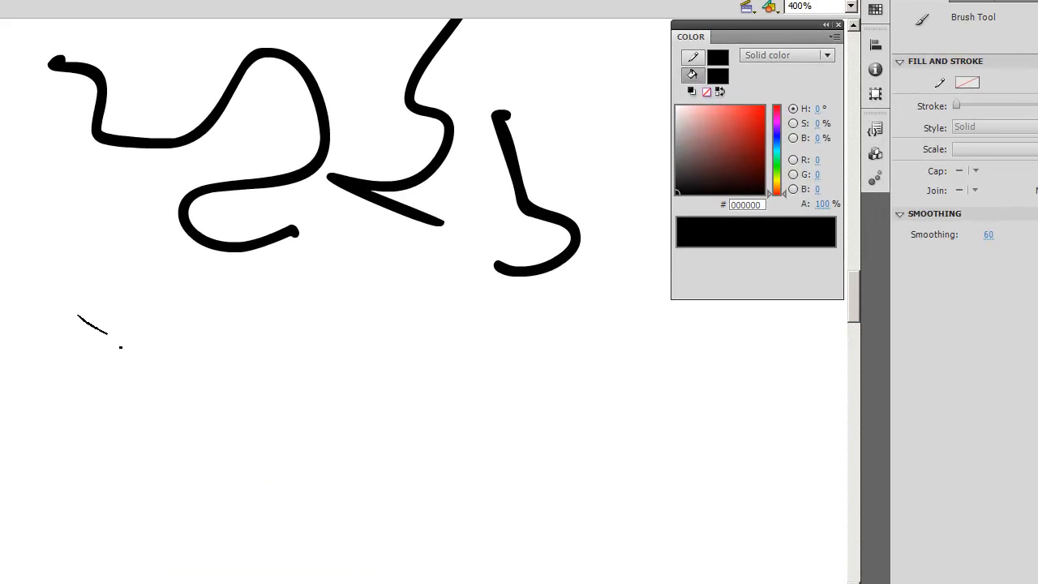
pyautogui.moveTo(158, 365)
pyautogui.mouseDown()
pyautogui.moveTo(275, 385)
pyautogui.moveTo(382, 349)
pyautogui.moveTo(368, 329)
pyautogui.moveTo(331, 324)
pyautogui.moveTo(259, 324)
pyautogui.moveTo(403, 431)
pyautogui.moveTo(489, 396)
pyautogui.mouseUp()
pyautogui.moveTo(99, 389)
pyautogui.mouseDown()
pyautogui.moveTo(171, 448)
pyautogui.moveTo(212, 424)
pyautogui.moveTo(320, 490)
pyautogui.moveTo(324, 447)
pyautogui.moveTo(426, 501)
pyautogui.mouseUp()
# Paint a row of wavy pressure-sensitive strokes with varying thickness beside the earlier ones
pyautogui.hscroll(3, 503, 365)
pyautogui.moveTo(476, 316)
pyautogui.mouseDown()
pyautogui.moveTo(452, 389)
pyautogui.moveTo(509, 480)
pyautogui.mouseUp()
pyautogui.scroll(1, 498, 352)
pyautogui.hscroll(2, 498, 352)
pyautogui.moveTo(507, 311)
pyautogui.mouseDown()
pyautogui.moveTo(523, 390)
pyautogui.moveTo(495, 449)
pyautogui.moveTo(560, 499)
pyautogui.mouseUp()
pyautogui.hscroll(3, 568, 365)
pyautogui.scroll(-1, 527, 260)
pyautogui.moveTo(516, 150)
pyautogui.mouseDown()
pyautogui.moveTo(517, 225)
pyautogui.moveTo(620, 449)
pyautogui.mouseUp()
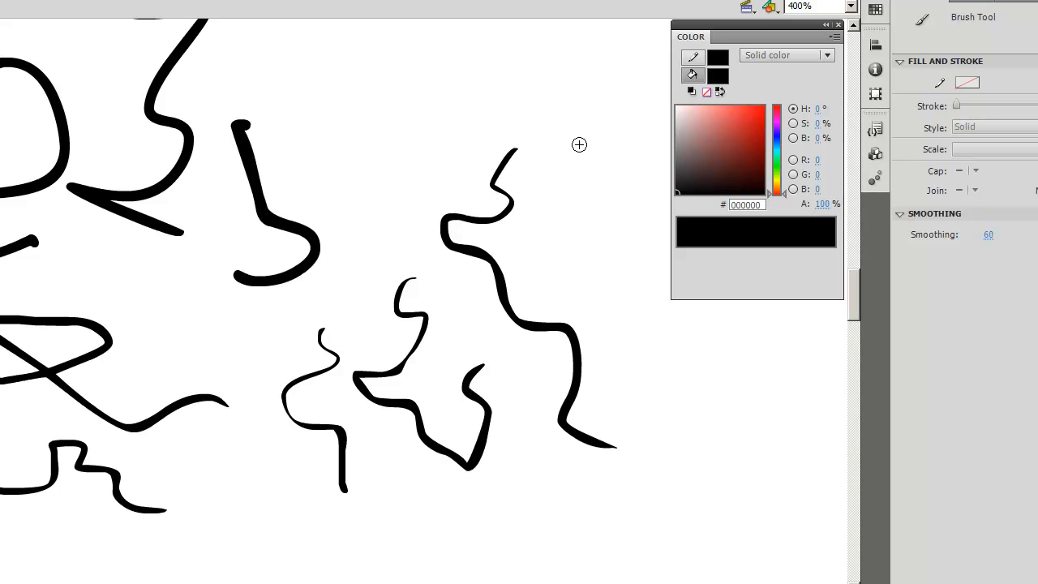
pyautogui.moveTo(577, 159)
pyautogui.mouseDown()
pyautogui.moveTo(562, 262)
pyautogui.moveTo(621, 312)
pyautogui.moveTo(701, 394)
pyautogui.mouseUp()
pyautogui.hscroll(2, 595, 311)
pyautogui.moveTo(594, 312); pyautogui.dragTo(434, 370)
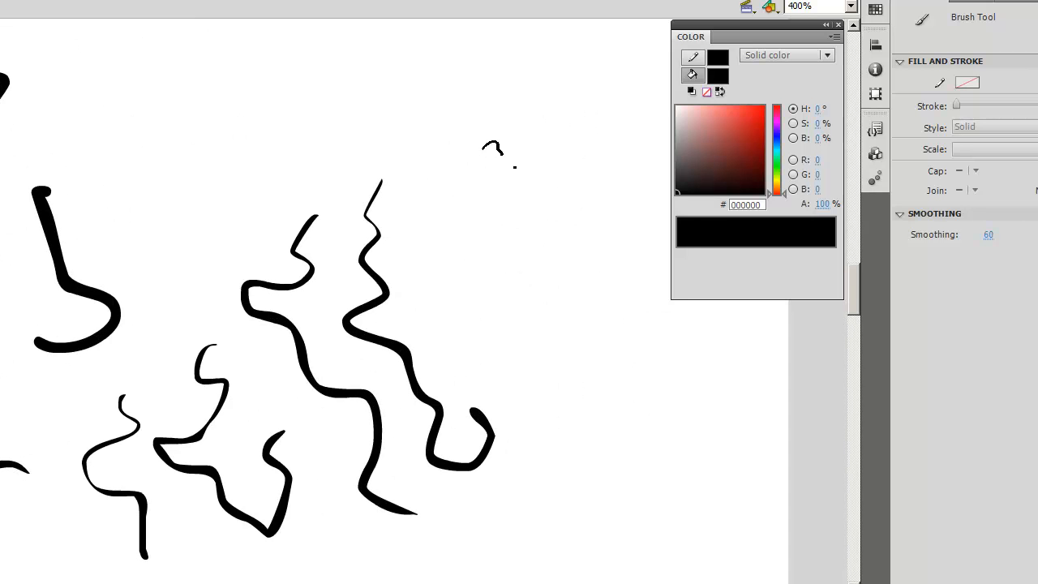
pyautogui.moveTo(470, 200)
pyautogui.mouseDown()
pyautogui.moveTo(498, 240)
pyautogui.moveTo(510, 312)
pyautogui.mouseUp()
pyautogui.moveTo(551, 148)
pyautogui.mouseDown()
pyautogui.moveTo(566, 284)
pyautogui.moveTo(543, 404)
pyautogui.mouseUp()
pyautogui.moveTo(604, 334); pyautogui.dragTo(582, 365)
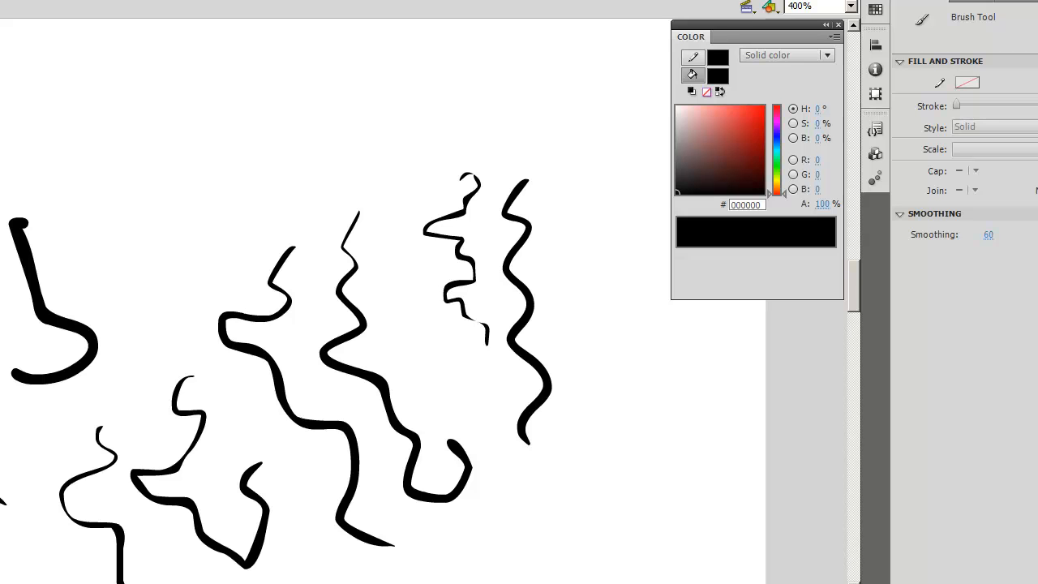
pyautogui.moveTo(375, 322)
pyautogui.mouseDown()
pyautogui.moveTo(432, 264)
pyautogui.moveTo(389, 243)
pyautogui.moveTo(366, 283)
pyautogui.moveTo(424, 239)
pyautogui.moveTo(433, 285)
pyautogui.moveTo(391, 248)
pyautogui.mouseUp()
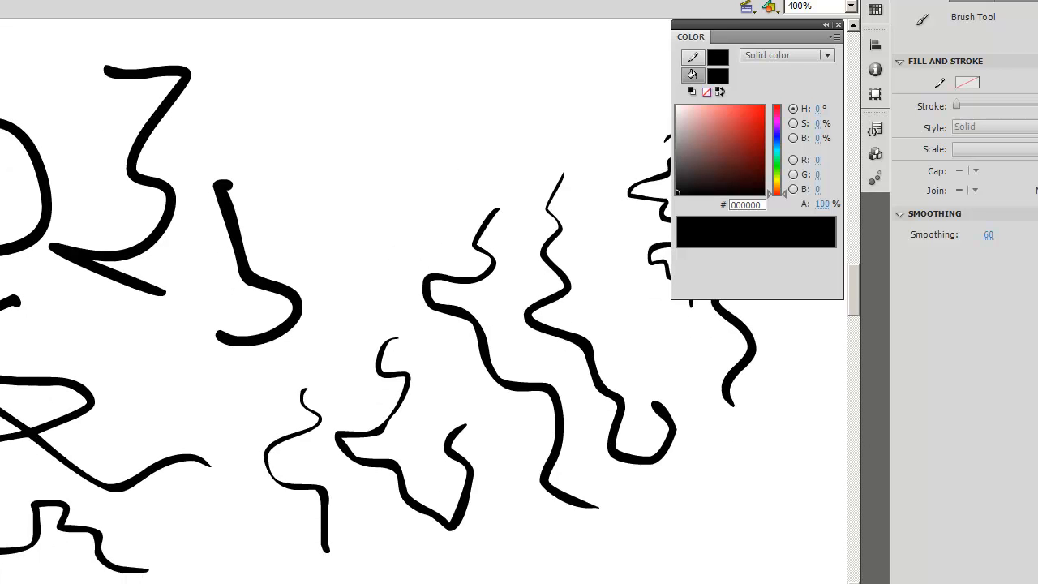
# Paint an irregular looping outline and a short hooked stroke above the wavy strokes
pyautogui.moveTo(392, 117)
pyautogui.mouseDown()
pyautogui.moveTo(478, 174)
pyautogui.moveTo(502, 140)
pyautogui.moveTo(523, 138)
pyautogui.moveTo(529, 99)
pyautogui.moveTo(473, 90)
pyautogui.moveTo(405, 109)
pyautogui.moveTo(373, 103)
pyautogui.moveTo(347, 118)
pyautogui.moveTo(329, 167)
pyautogui.moveTo(416, 214)
pyautogui.moveTo(406, 195)
pyautogui.moveTo(367, 170)
pyautogui.moveTo(365, 180)
pyautogui.moveTo(362, 146)
pyautogui.mouseUp()
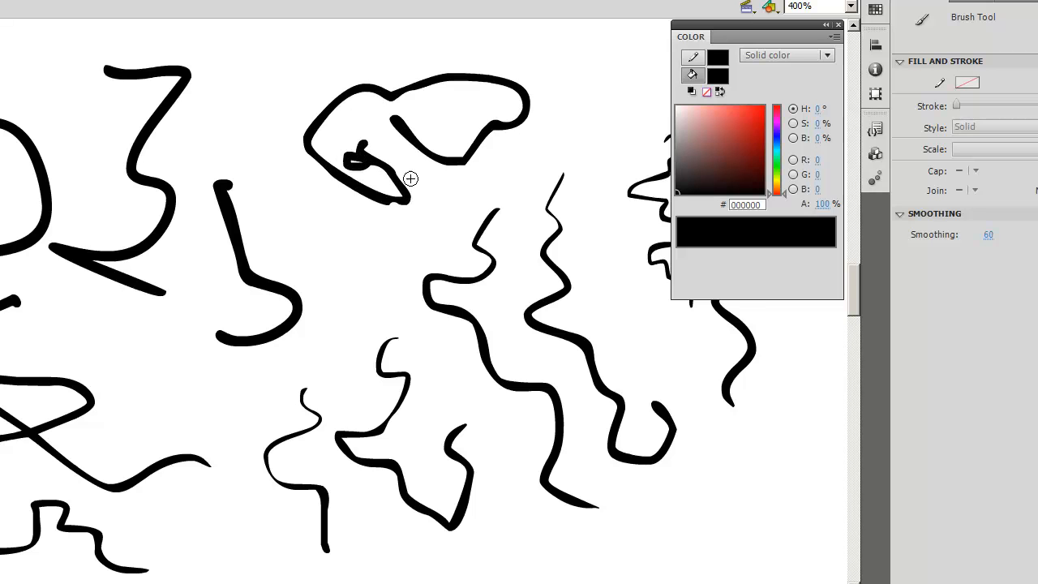
pyautogui.moveTo(468, 188); pyautogui.dragTo(454, 227)
pyautogui.moveTo(539, 91)
pyautogui.mouseDown()
pyautogui.moveTo(561, 118)
pyautogui.moveTo(590, 122)
pyautogui.mouseUp()
pyautogui.moveTo(501, 287); pyautogui.dragTo(515, 238)
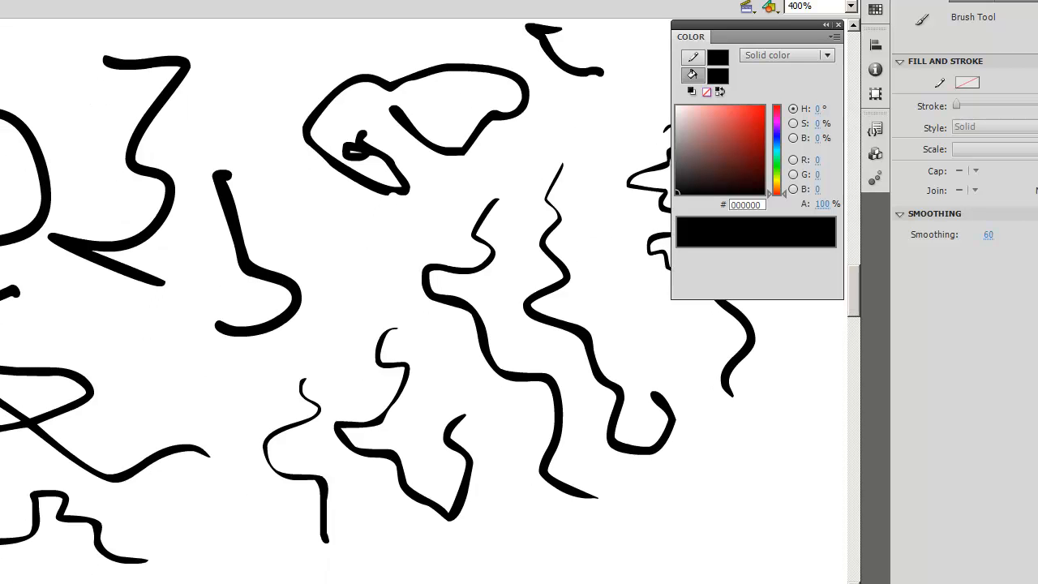
pyautogui.moveTo(264, 314); pyautogui.dragTo(322, 345)
# Select all the test strokes on Layer 1 and delete them
pyautogui.hotkey('ctrl', '-')
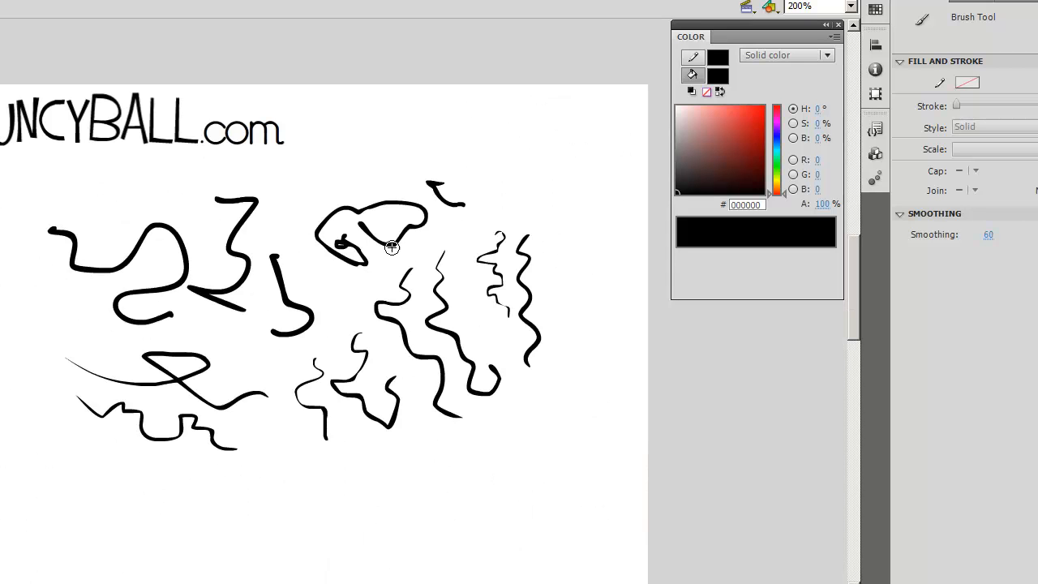
pyautogui.hotkey('ctrl', 'a')
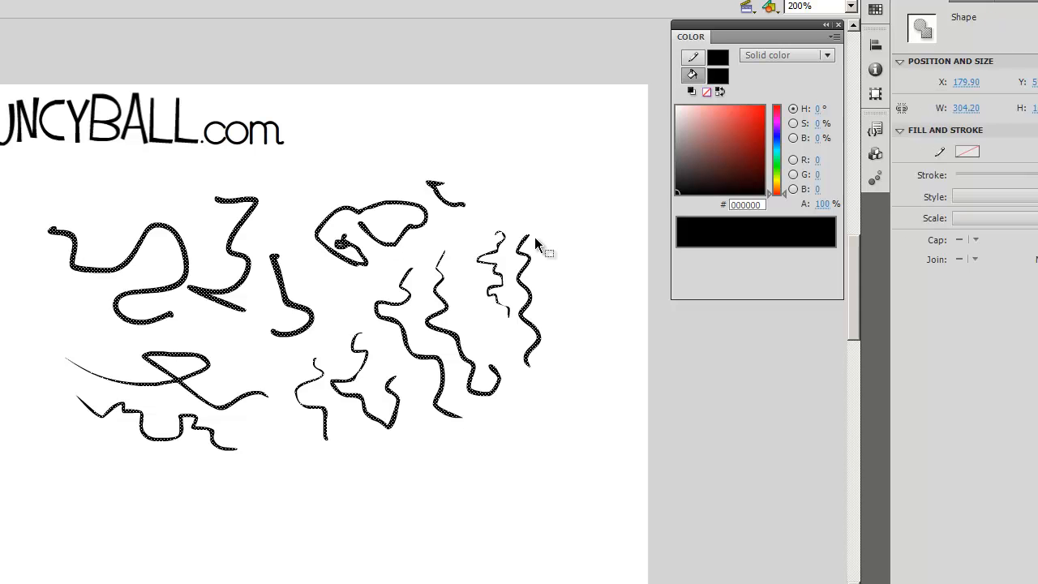
pyautogui.press('Delete')
# Paint two dots one above the other below the logo with the Brush tool and connect them with a zigzag stroke
pyautogui.press('b')
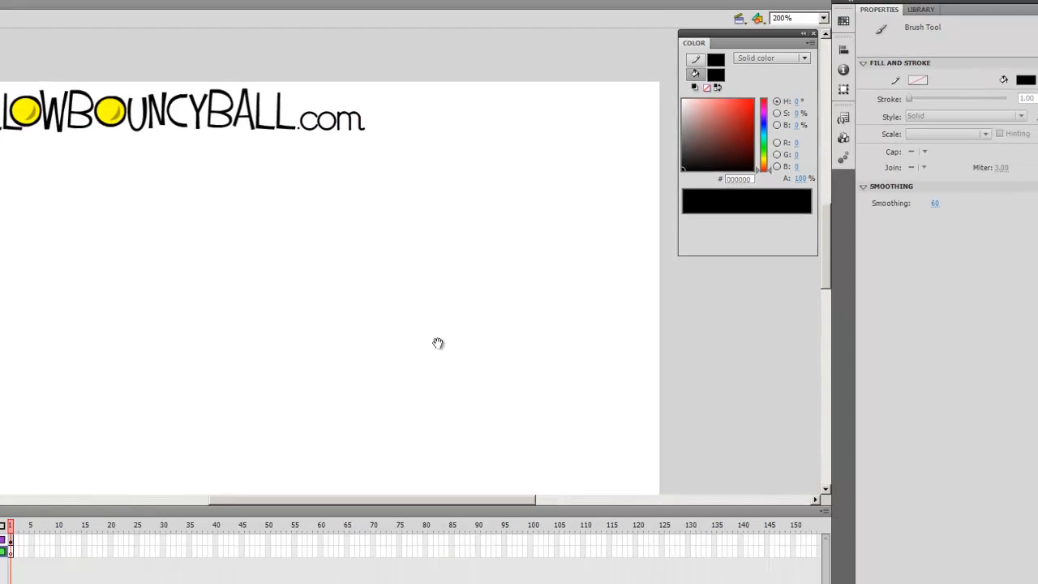
pyautogui.moveTo(516, 287); pyautogui.dragTo(551, 242)
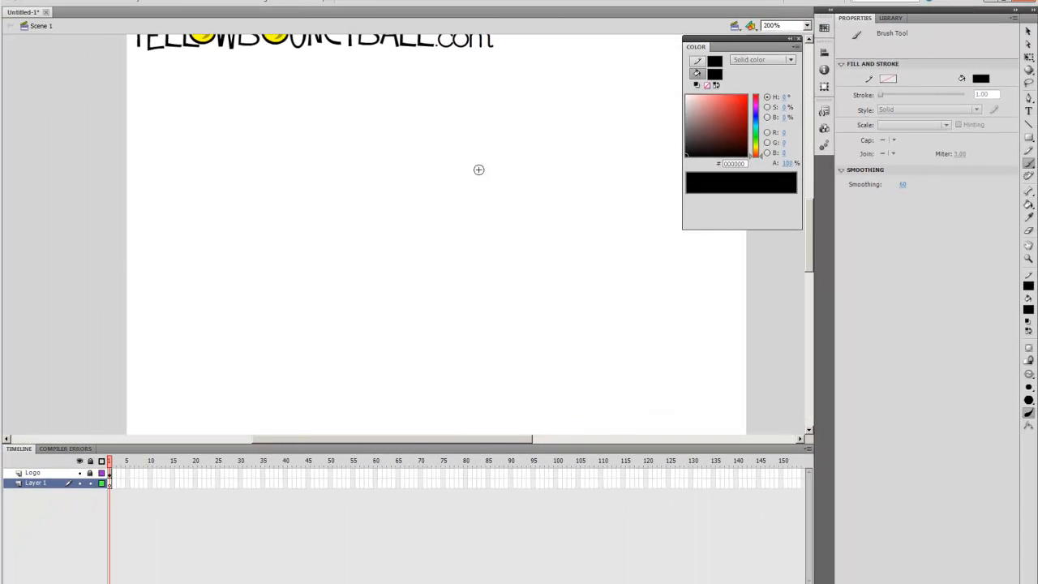
pyautogui.click(465, 151)
pyautogui.click(462, 302)
pyautogui.moveTo(466, 150)
pyautogui.mouseDown()
pyautogui.moveTo(472, 175)
pyautogui.moveTo(434, 194)
pyautogui.moveTo(423, 233)
pyautogui.moveTo(459, 246)
pyautogui.moveTo(463, 302)
pyautogui.mouseUp()
pyautogui.moveTo(529, 205); pyautogui.dragTo(495, 210)
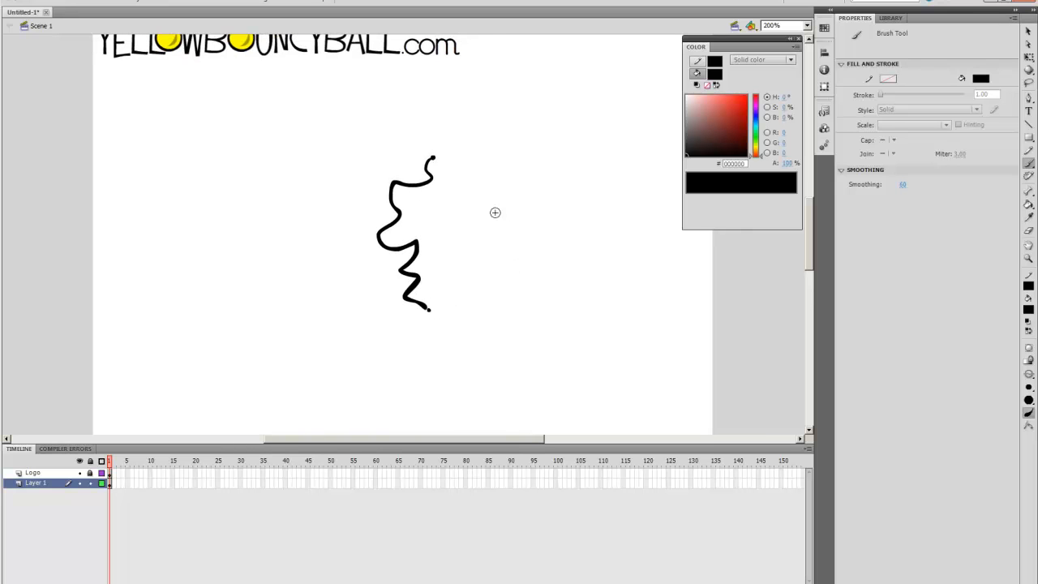
pyautogui.hotkey('ctrl', '=')
pyautogui.moveTo(560, 280); pyautogui.dragTo(525, 278)
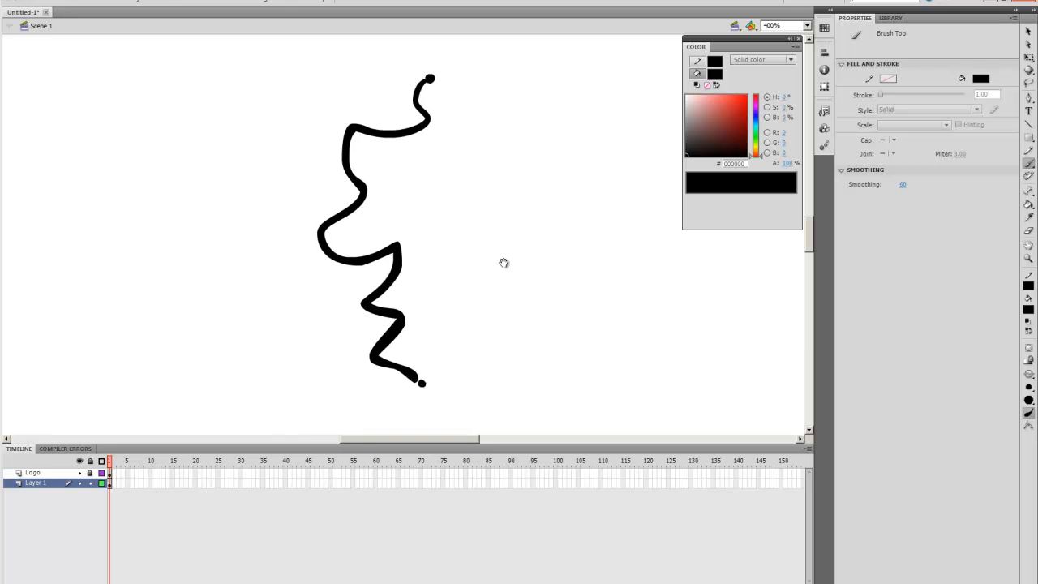
# Paint an eye with lid creases and a curled nostril beside the zigzag stroke, treating it as a face profile
pyautogui.moveTo(450, 204); pyautogui.dragTo(416, 180)
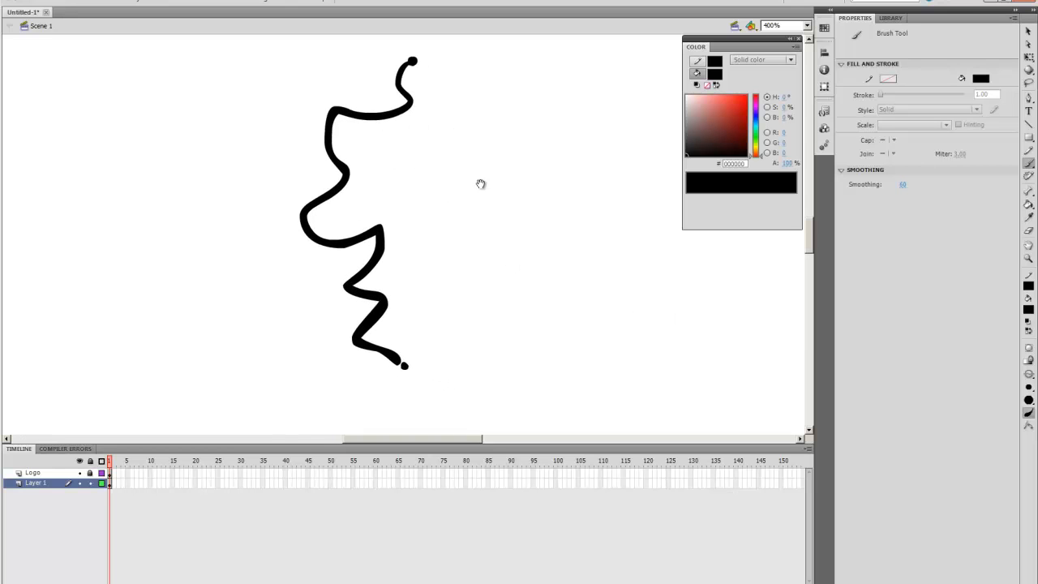
pyautogui.moveTo(481, 184); pyautogui.dragTo(450, 195)
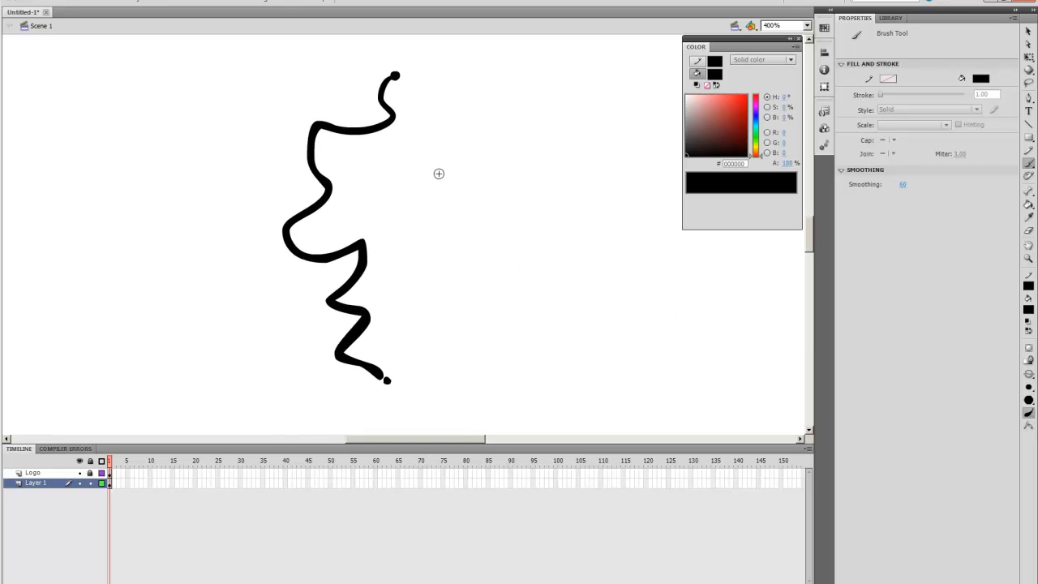
pyautogui.moveTo(419, 166)
pyautogui.mouseDown()
pyautogui.moveTo(458, 182)
pyautogui.moveTo(430, 190)
pyautogui.moveTo(474, 193)
pyautogui.moveTo(446, 207)
pyautogui.mouseUp()
pyautogui.moveTo(418, 162)
pyautogui.mouseDown()
pyautogui.moveTo(460, 156)
pyautogui.moveTo(437, 187)
pyautogui.mouseUp()
pyautogui.moveTo(430, 232)
pyautogui.mouseDown()
pyautogui.moveTo(465, 209)
pyautogui.moveTo(427, 210)
pyautogui.moveTo(460, 206)
pyautogui.moveTo(438, 197)
pyautogui.moveTo(440, 212)
pyautogui.mouseUp()
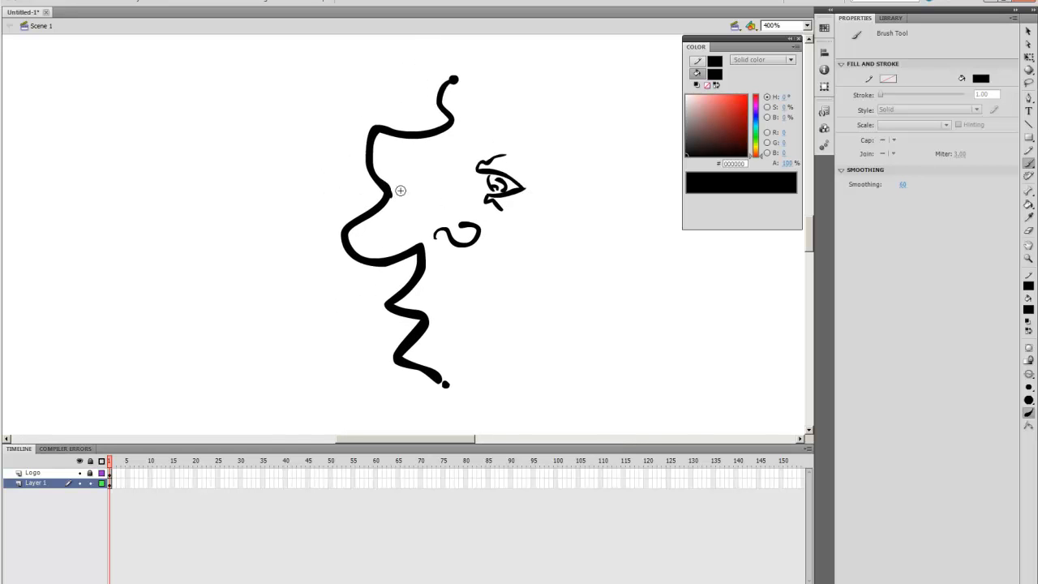
# Paint a dotted wrinkle across the bridge of the nose and a long curved mouth line running back from the lips
pyautogui.click(434, 162)
pyautogui.moveTo(509, 134); pyautogui.dragTo(481, 104)
pyautogui.moveTo(400, 286)
pyautogui.mouseDown()
pyautogui.moveTo(500, 289)
pyautogui.moveTo(549, 270)
pyautogui.moveTo(584, 295)
pyautogui.moveTo(463, 235)
pyautogui.mouseUp()
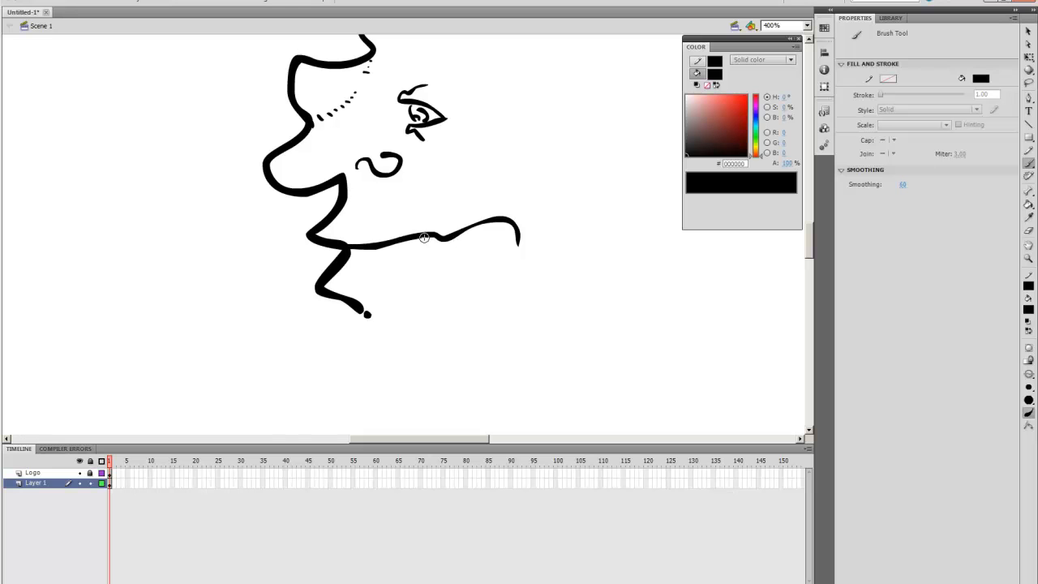
# Paint two teeth below the mouth line, a jagged eyebrow above the eye and a large pointed ear behind the face
pyautogui.moveTo(446, 274)
pyautogui.mouseDown()
pyautogui.moveTo(446, 240)
pyautogui.moveTo(484, 296)
pyautogui.moveTo(487, 257)
pyautogui.moveTo(483, 311)
pyautogui.mouseUp()
pyautogui.moveTo(447, 243)
pyautogui.mouseDown()
pyautogui.moveTo(415, 180)
pyautogui.moveTo(270, 244)
pyautogui.mouseUp()
pyautogui.moveTo(387, 217)
pyautogui.mouseDown()
pyautogui.moveTo(492, 147)
pyautogui.moveTo(525, 106)
pyautogui.moveTo(543, 143)
pyautogui.moveTo(553, 230)
pyautogui.moveTo(458, 309)
pyautogui.mouseUp()
pyautogui.moveTo(431, 270)
pyautogui.mouseDown()
pyautogui.moveTo(435, 204)
pyautogui.moveTo(481, 169)
pyautogui.moveTo(497, 204)
pyautogui.mouseUp()
pyautogui.moveTo(430, 225)
pyautogui.mouseDown()
pyautogui.moveTo(442, 247)
pyautogui.moveTo(518, 294)
pyautogui.mouseUp()
pyautogui.moveTo(325, 203)
pyautogui.mouseDown()
pyautogui.moveTo(405, 198)
pyautogui.moveTo(418, 227)
pyautogui.mouseUp()
pyautogui.moveTo(334, 212)
pyautogui.mouseDown()
pyautogui.moveTo(358, 218)
pyautogui.moveTo(386, 245)
pyautogui.moveTo(410, 245)
pyautogui.moveTo(425, 198)
pyautogui.moveTo(436, 212)
pyautogui.moveTo(423, 216)
pyautogui.moveTo(461, 89)
pyautogui.mouseUp()
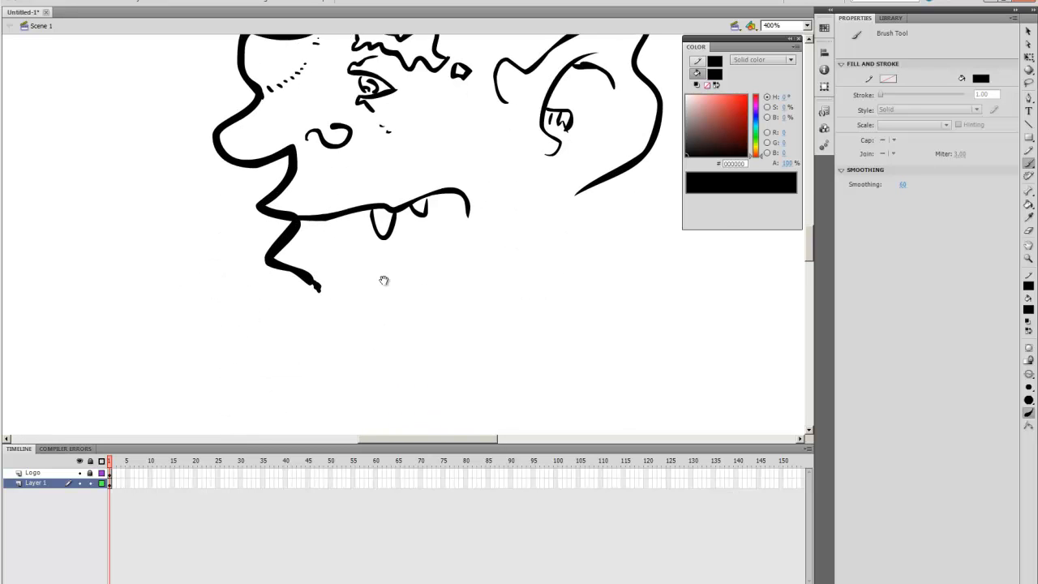
# Paint the domed outline of the head from the forehead back to the tip of the ear
pyautogui.moveTo(383, 281); pyautogui.dragTo(493, 334)
pyautogui.moveTo(510, 218); pyautogui.dragTo(462, 327)
pyautogui.moveTo(411, 152)
pyautogui.mouseDown()
pyautogui.moveTo(384, 226)
pyautogui.moveTo(423, 156)
pyautogui.moveTo(557, 159)
pyautogui.moveTo(454, 151)
pyautogui.moveTo(547, 216)
pyautogui.mouseUp()
pyautogui.moveTo(464, 295); pyautogui.dragTo(498, 67)
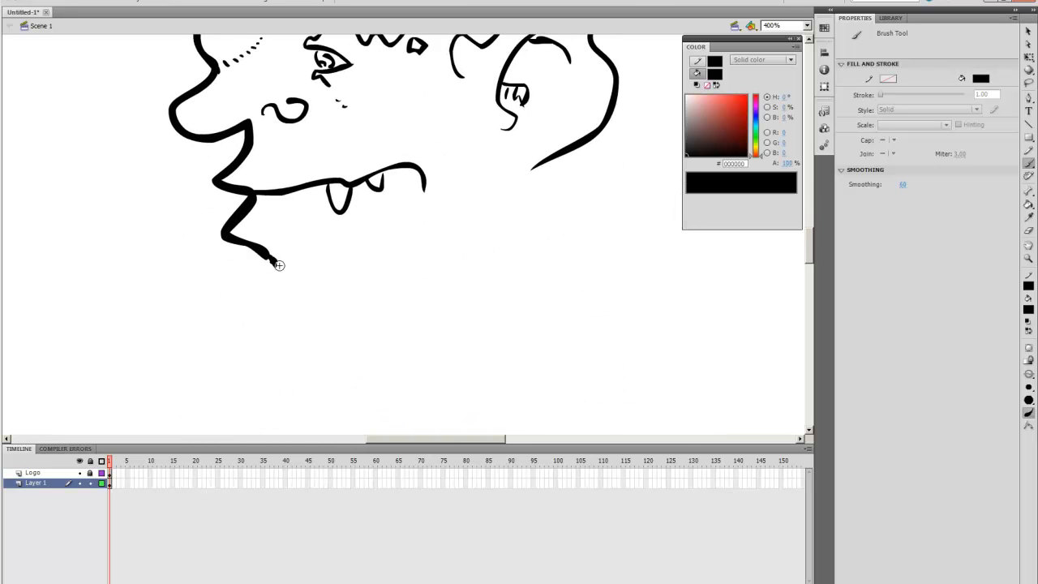
# Paint the chin running into the front of the neck, and a jawline rising toward the ear
pyautogui.moveTo(280, 291)
pyautogui.mouseDown()
pyautogui.moveTo(296, 329)
pyautogui.moveTo(521, 243)
pyautogui.moveTo(512, 203)
pyautogui.mouseUp()
pyautogui.moveTo(293, 331); pyautogui.dragTo(443, 385)
pyautogui.moveTo(502, 285); pyautogui.dragTo(477, 334)
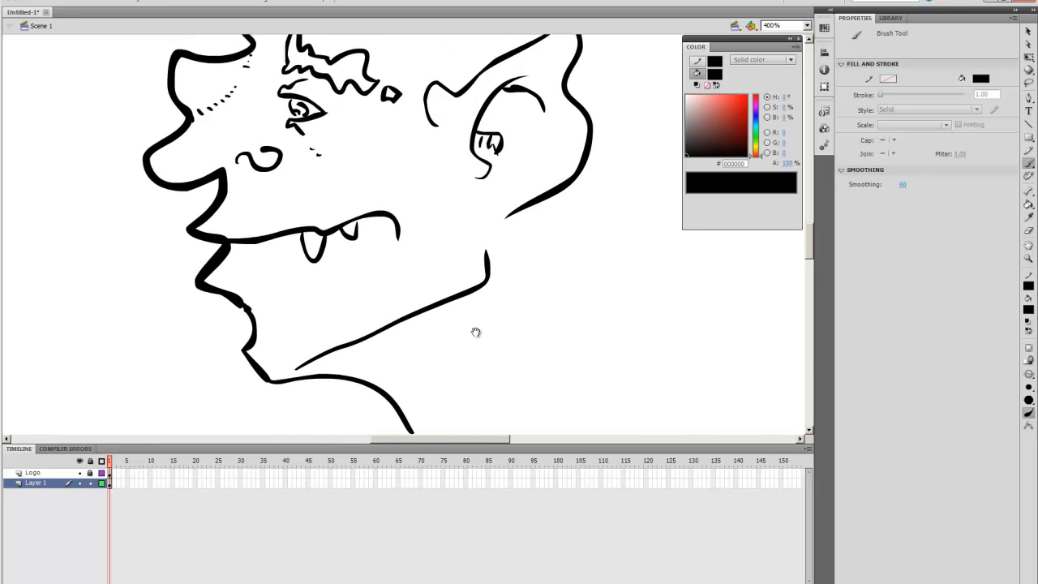
# Paint the back of the neck below the ear and short crease strokes on the side of the neck
pyautogui.moveTo(530, 216)
pyautogui.mouseDown()
pyautogui.moveTo(553, 290)
pyautogui.moveTo(581, 322)
pyautogui.mouseUp()
pyautogui.moveTo(487, 342)
pyautogui.mouseDown()
pyautogui.moveTo(496, 264)
pyautogui.moveTo(500, 313)
pyautogui.mouseUp()
pyautogui.moveTo(481, 273); pyautogui.dragTo(509, 300)
pyautogui.moveTo(456, 163)
pyautogui.mouseDown()
pyautogui.moveTo(500, 294)
pyautogui.moveTo(395, 220)
pyautogui.moveTo(476, 259)
pyautogui.moveTo(497, 180)
pyautogui.mouseUp()
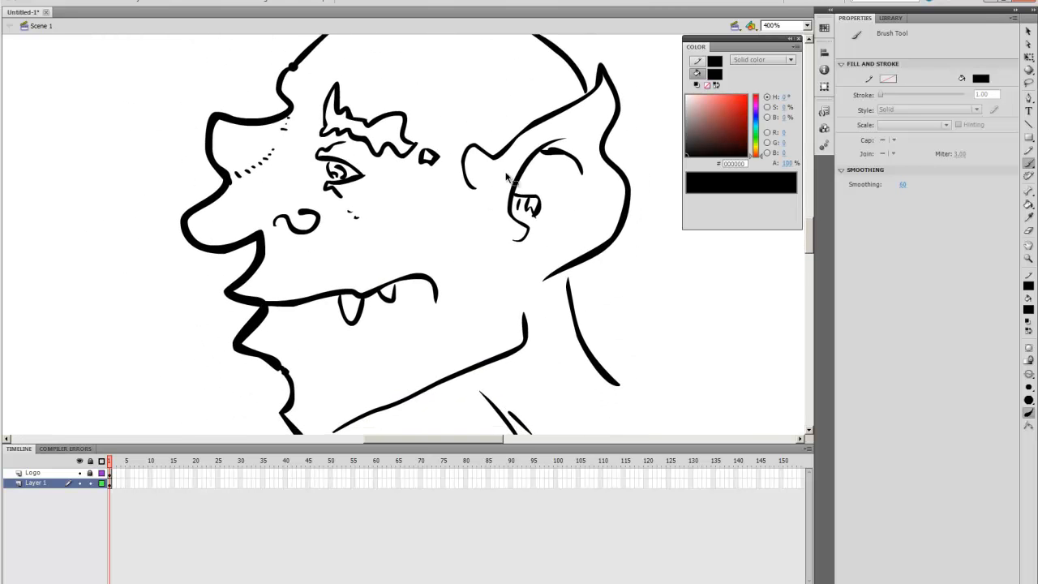
pyautogui.hotkey('ctrl', '-')
pyautogui.moveTo(439, 244); pyautogui.dragTo(455, 237)
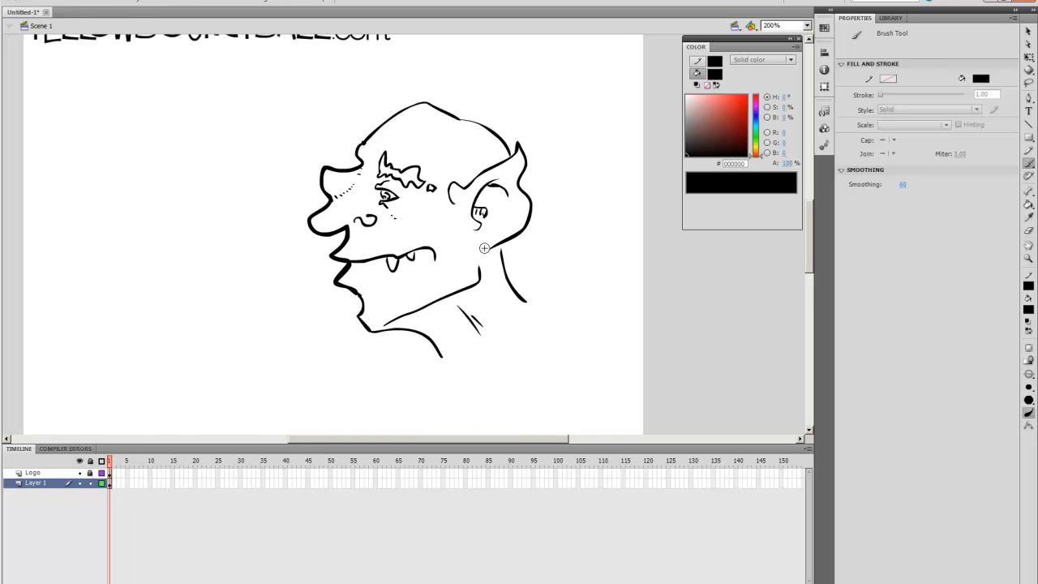
# Add a new layer directly above Layer 1 and lock Layer 1
pyautogui.click(10, 582)
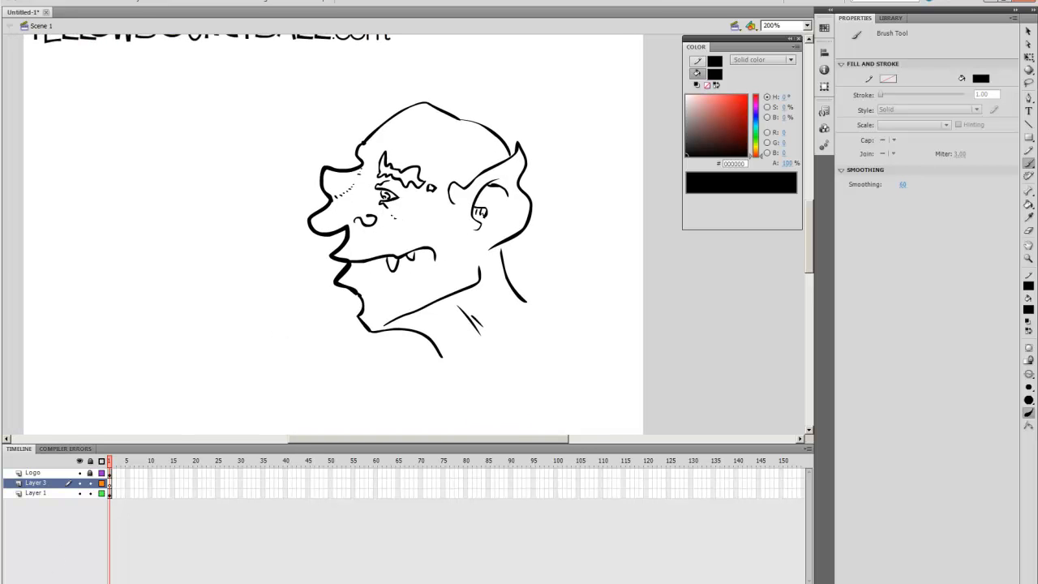
pyautogui.click(89, 494)
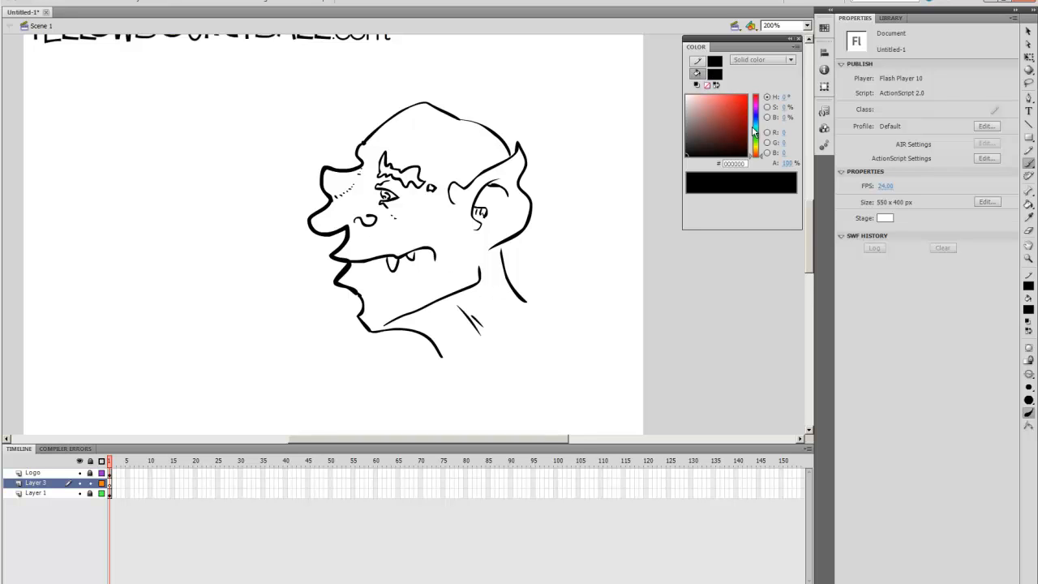
# Set the black fill color's alpha to 20% for shading with the Brush tool
pyautogui.click(790, 163)
pyautogui.write('20')
pyautogui.press('Return')
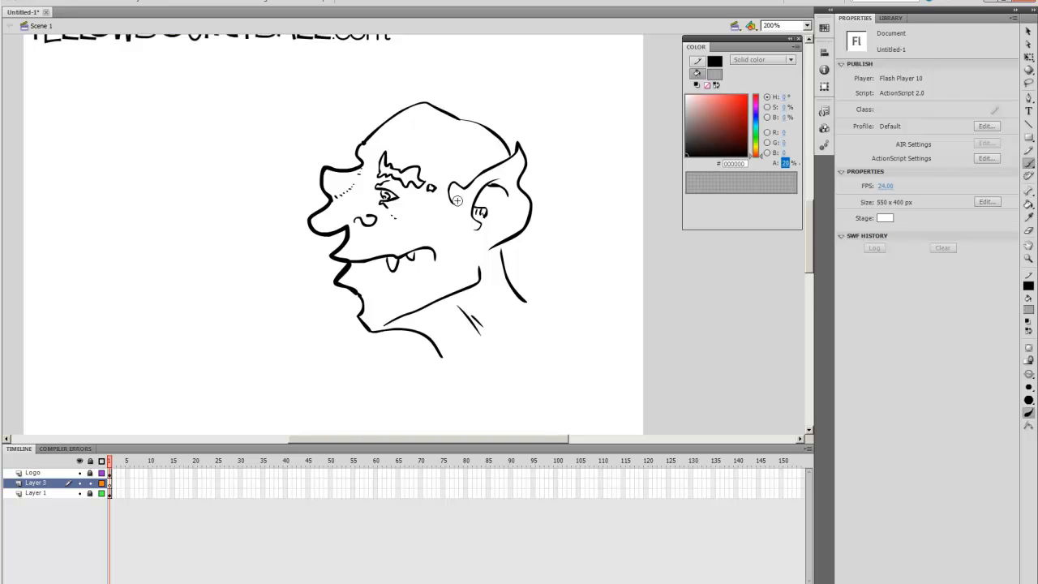
pyautogui.keyDown('ctrl'); pyautogui.click(528, 243); pyautogui.keyUp('ctrl')
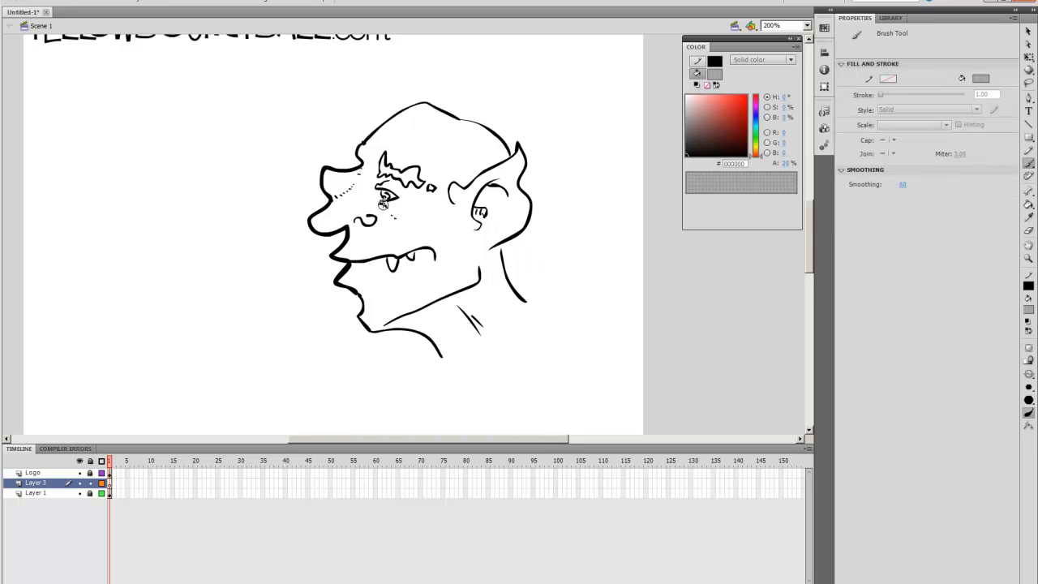
pyautogui.hotkey('ctrl', '=')
pyautogui.moveTo(560, 268); pyautogui.dragTo(462, 300)
pyautogui.moveTo(395, 185)
pyautogui.mouseDown()
pyautogui.moveTo(375, 199)
pyautogui.moveTo(372, 186)
pyautogui.moveTo(357, 195)
pyautogui.moveTo(368, 208)
pyautogui.moveTo(357, 206)
pyautogui.mouseUp()
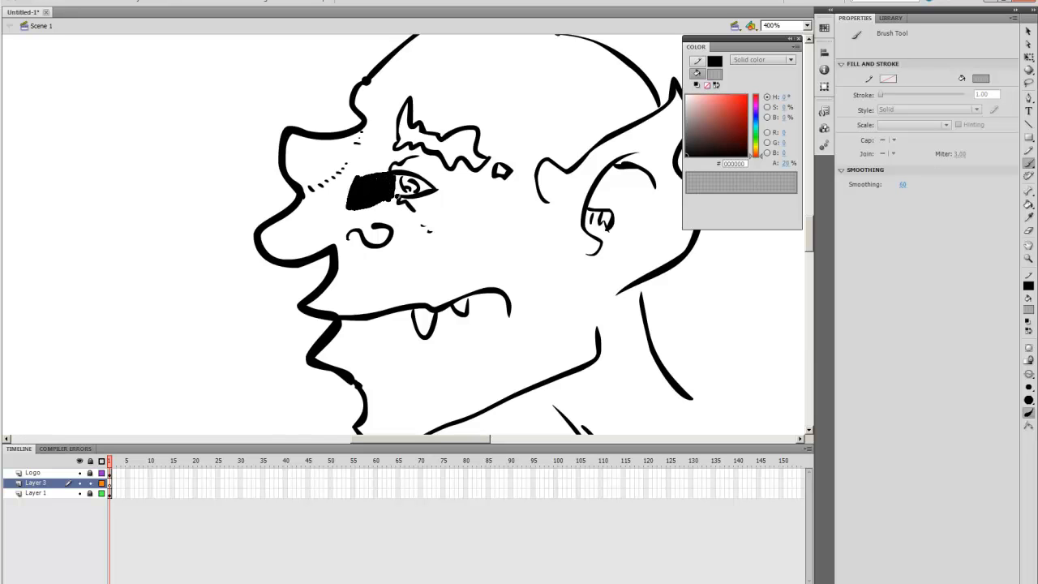
pyautogui.moveTo(371, 182); pyautogui.dragTo(372, 183)
pyautogui.hotkey('ctrl', 'z')
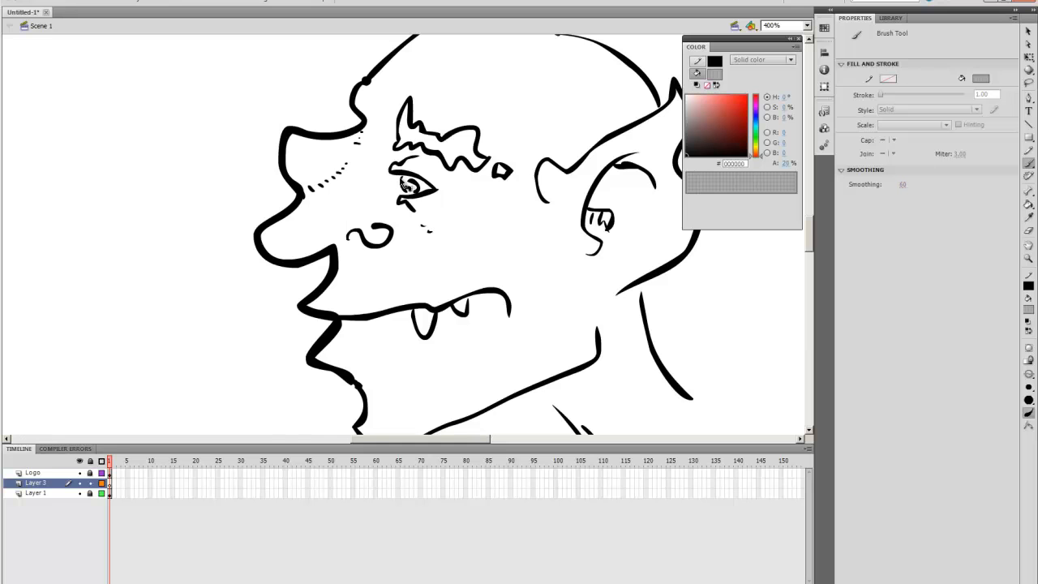
# Paint translucent gray shading around the front of the eye and along the front of the eyebrow
pyautogui.hscroll(2, 390, 184)
pyautogui.scroll(1, 361, 157)
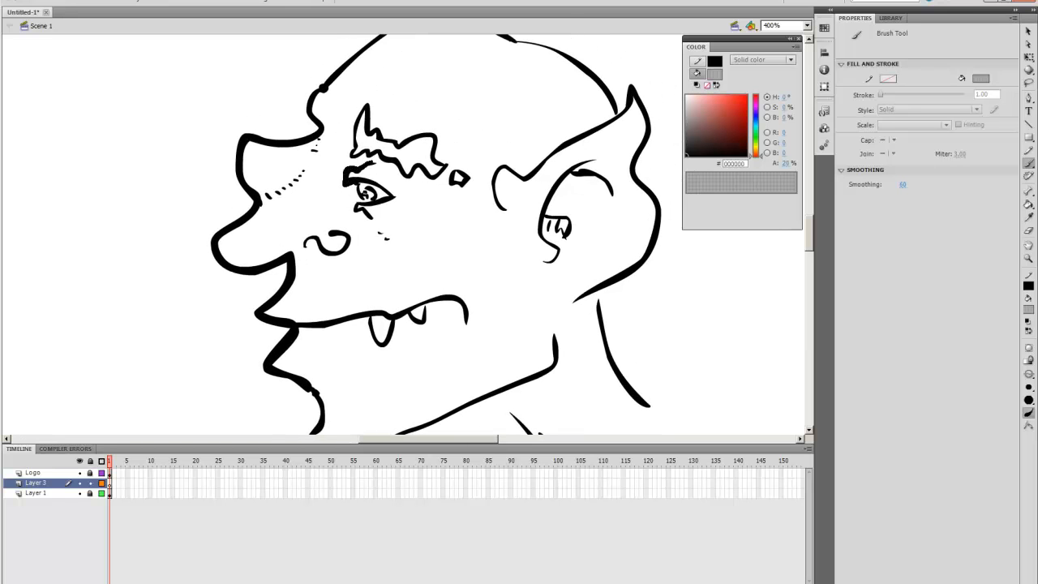
pyautogui.moveTo(374, 224); pyautogui.dragTo(374, 224)
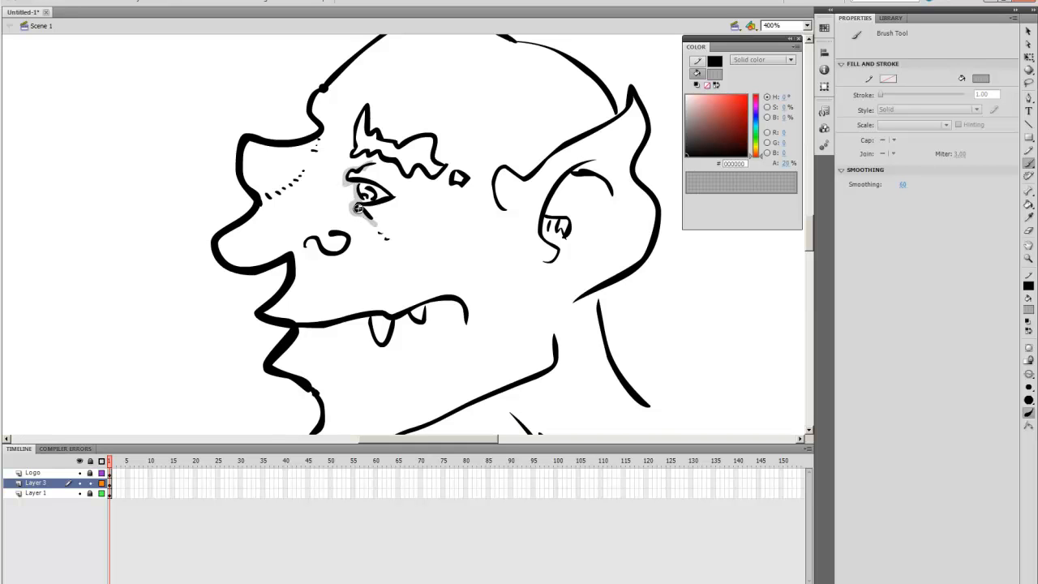
pyautogui.hscroll(2, 328, 162)
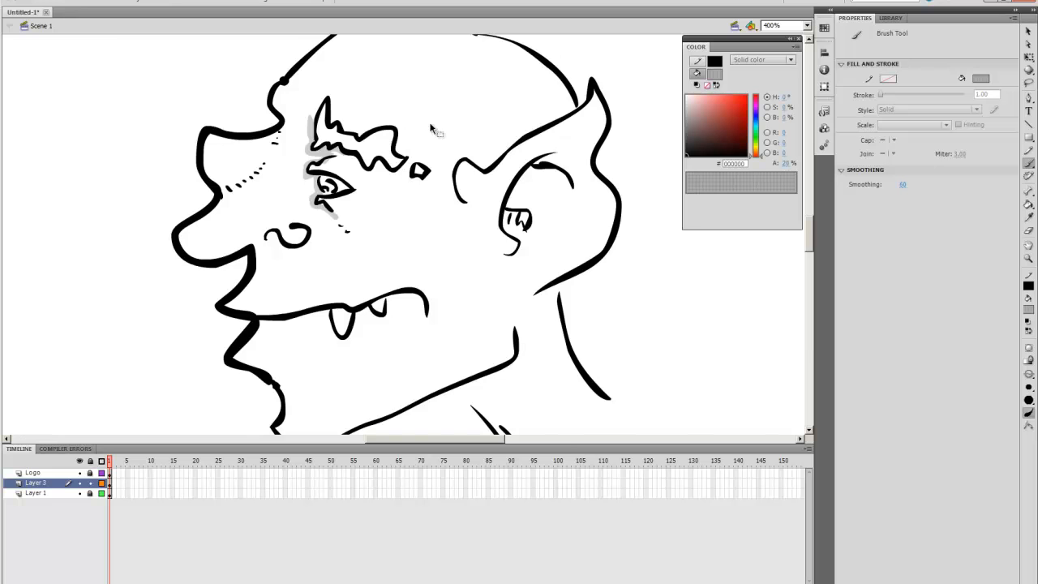
# Shade beneath the mouth line and teeth, and inside the bulge above the nose, with the translucent gray brush
pyautogui.hotkey('ctrl', '-')
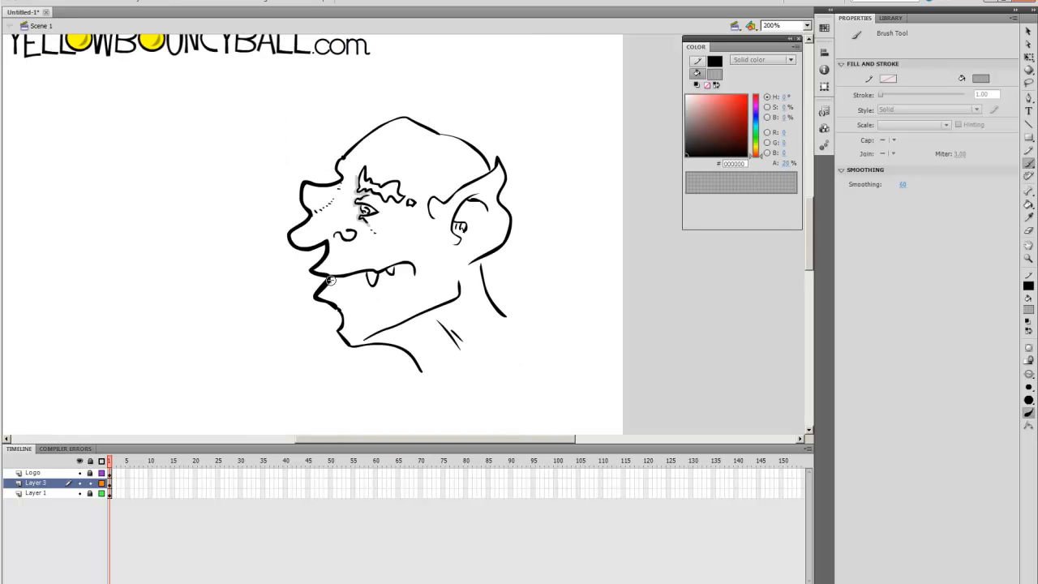
pyautogui.moveTo(373, 278)
pyautogui.mouseDown()
pyautogui.moveTo(388, 280)
pyautogui.moveTo(405, 260)
pyautogui.moveTo(396, 274)
pyautogui.mouseUp()
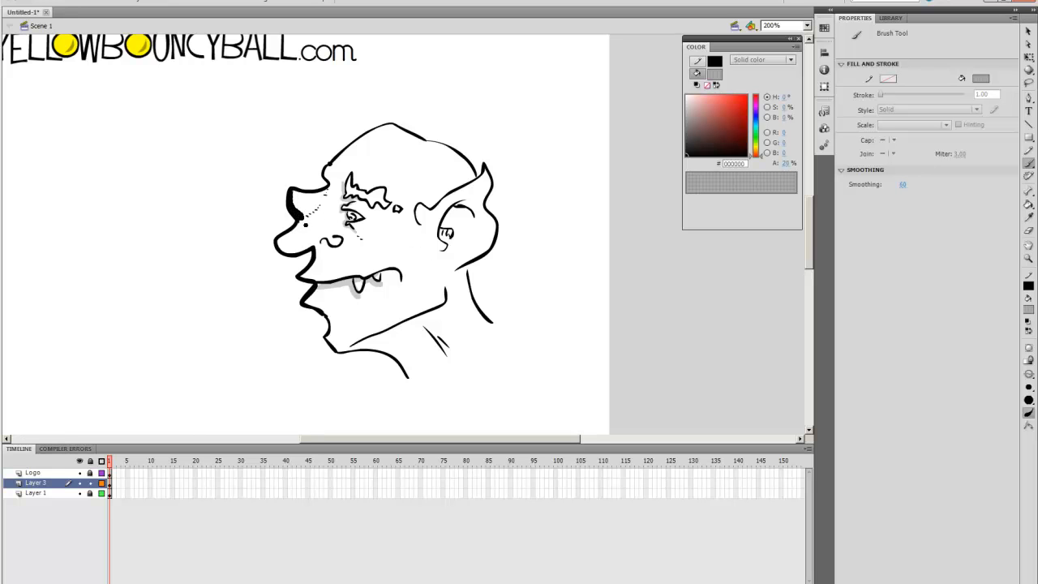
pyautogui.moveTo(311, 226); pyautogui.dragTo(309, 218)
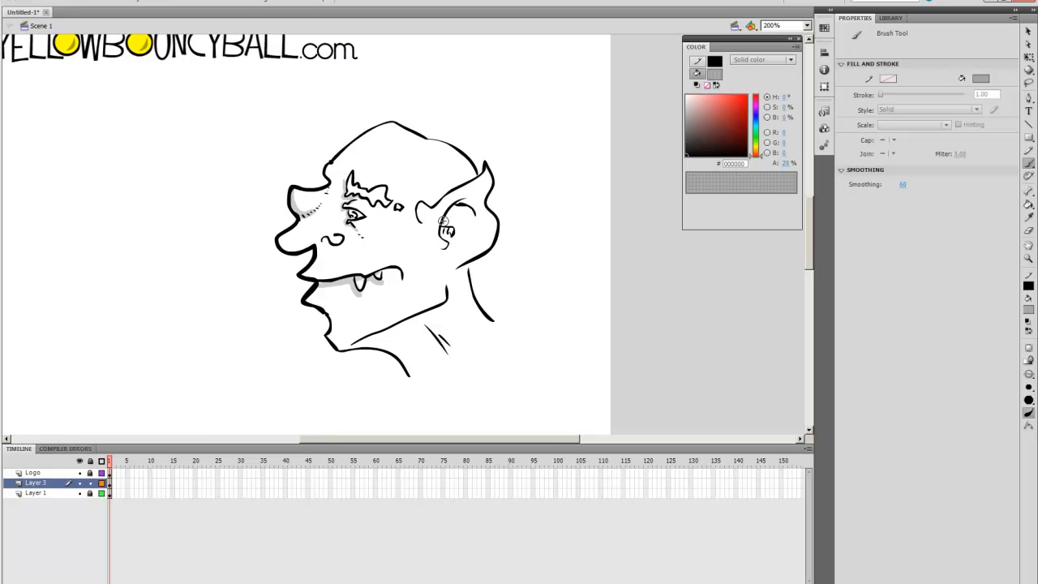
# Shade the back of the head and the area along the front edge of the ear in translucent gray
pyautogui.moveTo(442, 252); pyautogui.dragTo(435, 260)
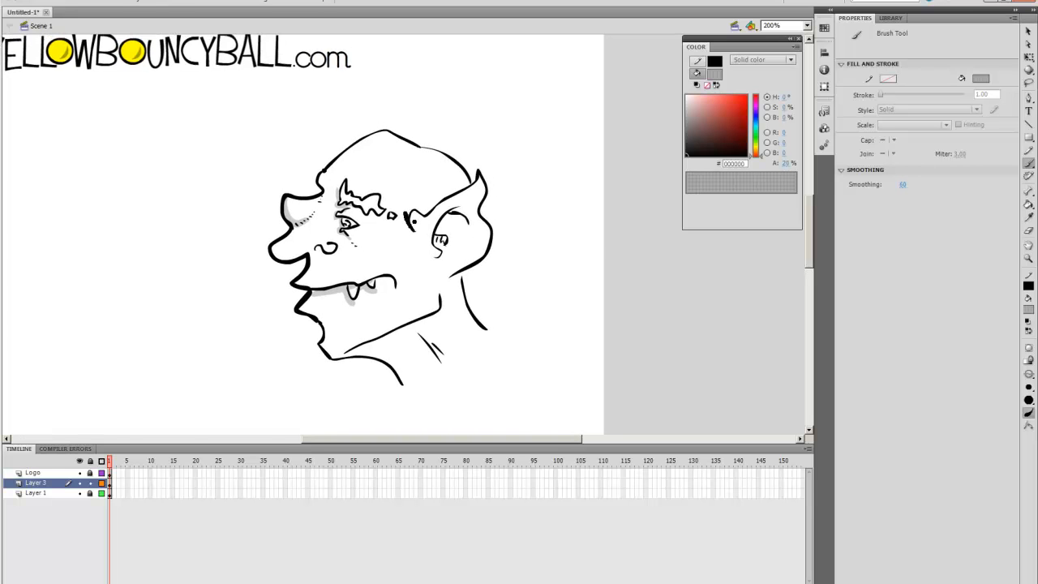
pyautogui.moveTo(420, 224)
pyautogui.mouseDown()
pyautogui.moveTo(454, 188)
pyautogui.moveTo(447, 211)
pyautogui.mouseUp()
pyautogui.moveTo(458, 172); pyautogui.dragTo(464, 181)
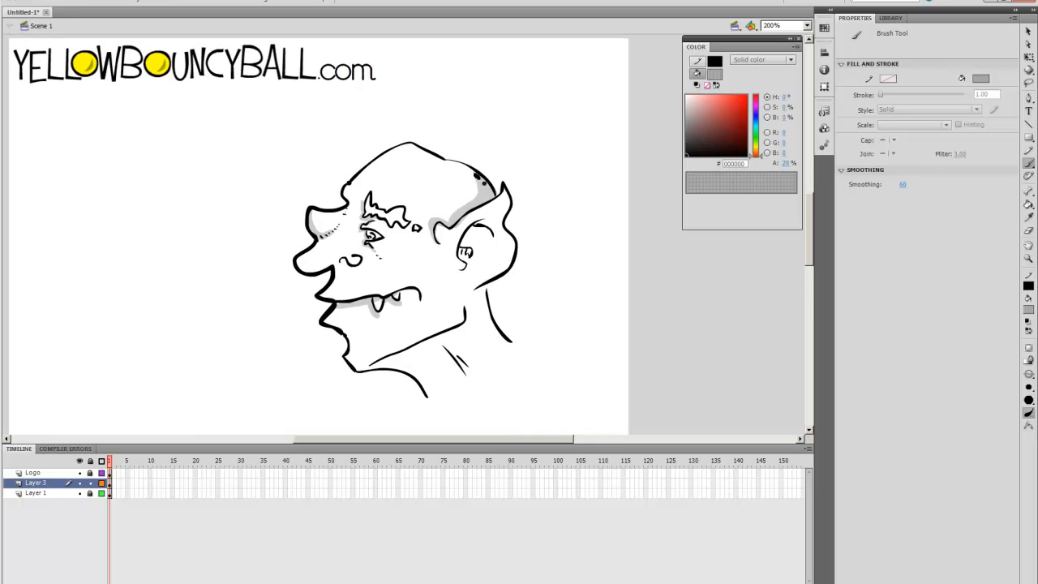
pyautogui.moveTo(467, 175); pyautogui.dragTo(445, 216)
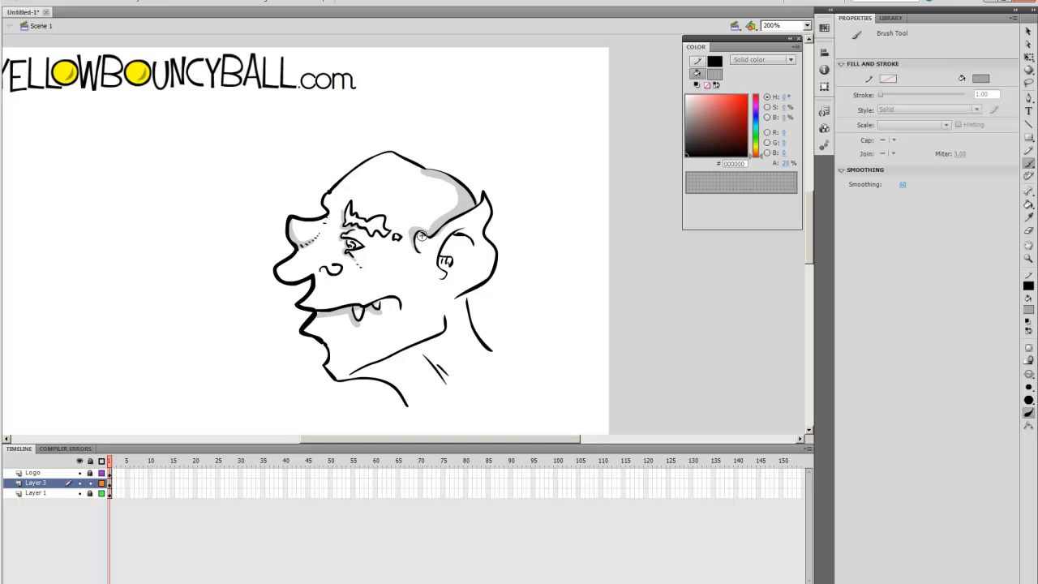
pyautogui.moveTo(390, 221)
pyautogui.mouseDown()
pyautogui.moveTo(428, 219)
pyautogui.moveTo(429, 249)
pyautogui.moveTo(428, 236)
pyautogui.moveTo(408, 250)
pyautogui.mouseUp()
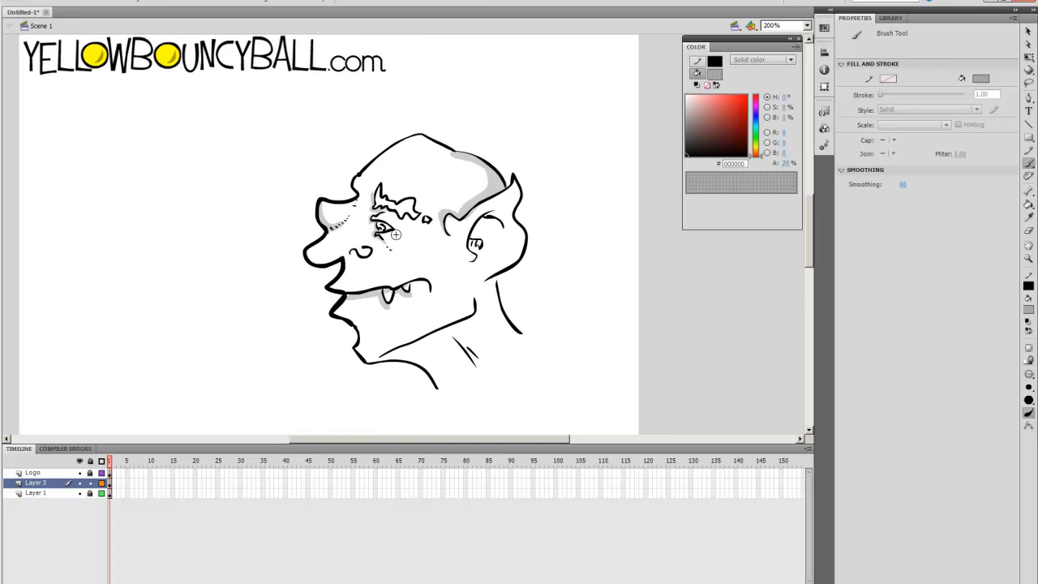
# Outline a triangular shadow under the jaw with the Brush tool, fill it with the Paint Bucket, and touch up its edges
pyautogui.moveTo(390, 298); pyautogui.dragTo(349, 265)
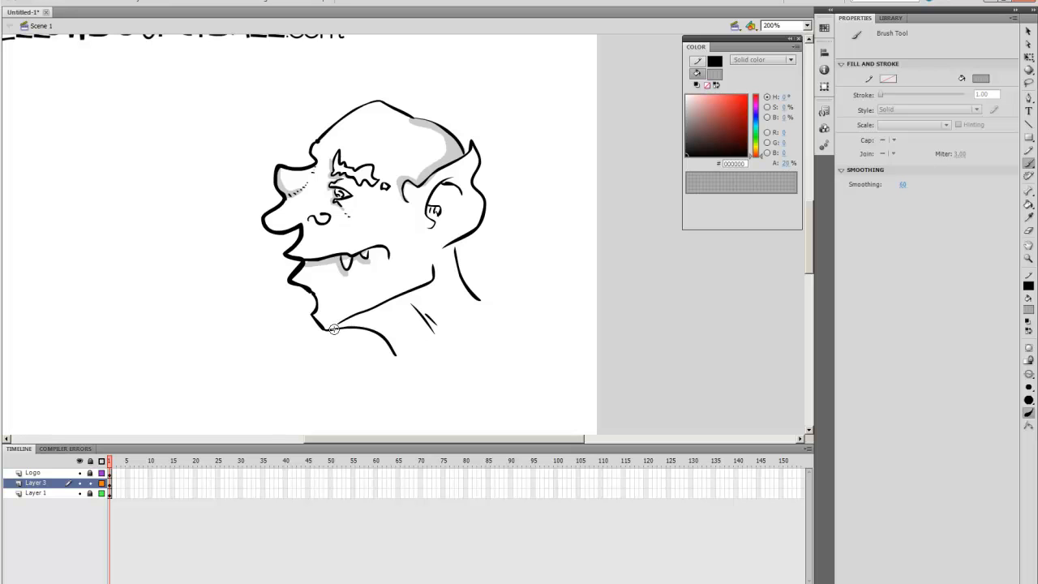
pyautogui.moveTo(386, 300)
pyautogui.mouseDown()
pyautogui.moveTo(428, 289)
pyautogui.moveTo(407, 360)
pyautogui.mouseUp()
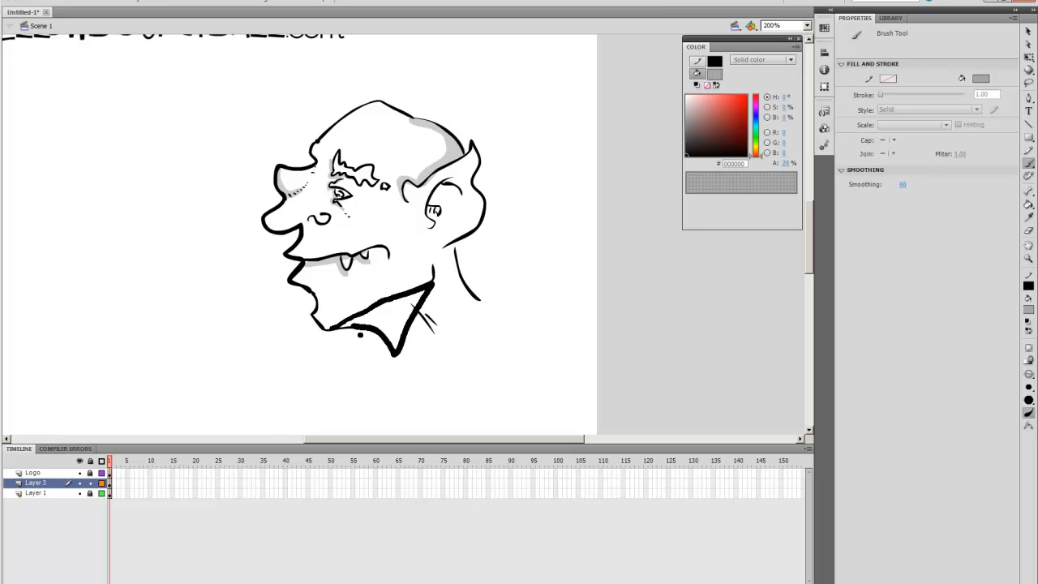
pyautogui.hotkey('ctrl', 'z')
pyautogui.hotkey('ctrl', 'z')
pyautogui.press('k')
pyautogui.click(388, 308)
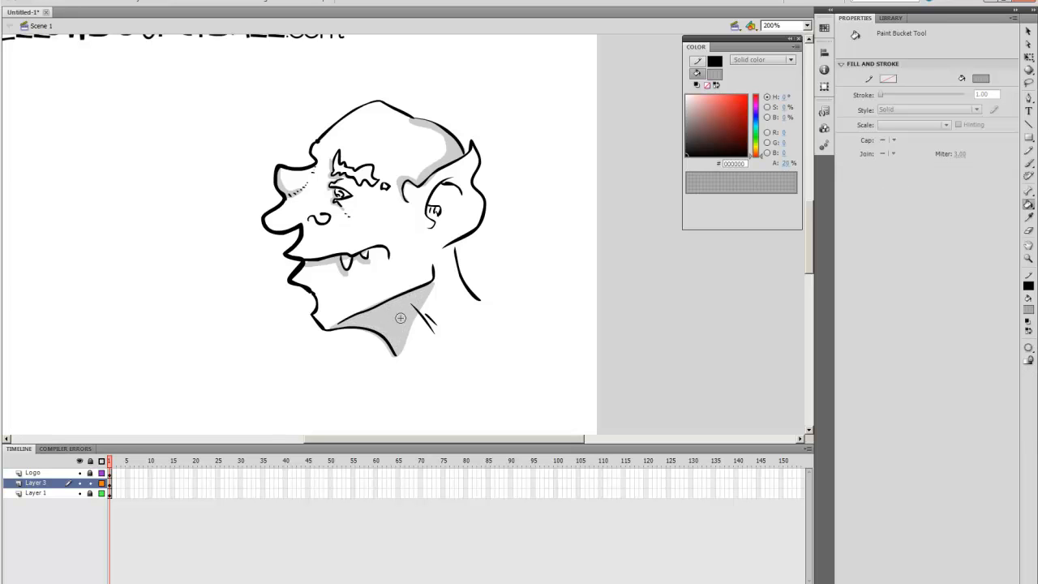
pyautogui.press('b')
pyautogui.moveTo(390, 341); pyautogui.dragTo(398, 361)
pyautogui.moveTo(400, 317)
pyautogui.mouseDown()
pyautogui.moveTo(384, 311)
pyautogui.moveTo(406, 315)
pyautogui.mouseUp()
# Shade around the nostril and paint a gray crease across the cheek above the mouth
pyautogui.moveTo(385, 270); pyautogui.dragTo(461, 267)
pyautogui.moveTo(333, 199); pyautogui.dragTo(417, 203)
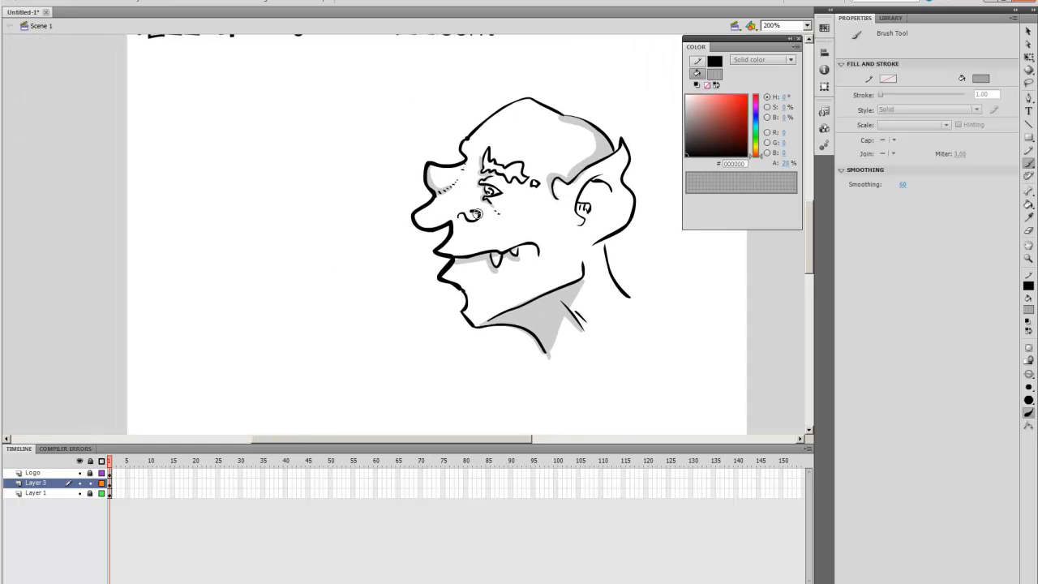
pyautogui.moveTo(487, 230)
pyautogui.mouseDown()
pyautogui.moveTo(489, 220)
pyautogui.moveTo(537, 254)
pyautogui.mouseUp()
pyautogui.moveTo(350, 207)
pyautogui.mouseDown()
pyautogui.moveTo(323, 215)
pyautogui.moveTo(437, 237)
pyautogui.mouseUp()
# Paint three wavy gray strokes and two slanted gray strokes below them in the empty area in front of the face
pyautogui.moveTo(347, 171)
pyautogui.mouseDown()
pyautogui.moveTo(334, 240)
pyautogui.moveTo(424, 343)
pyautogui.mouseUp()
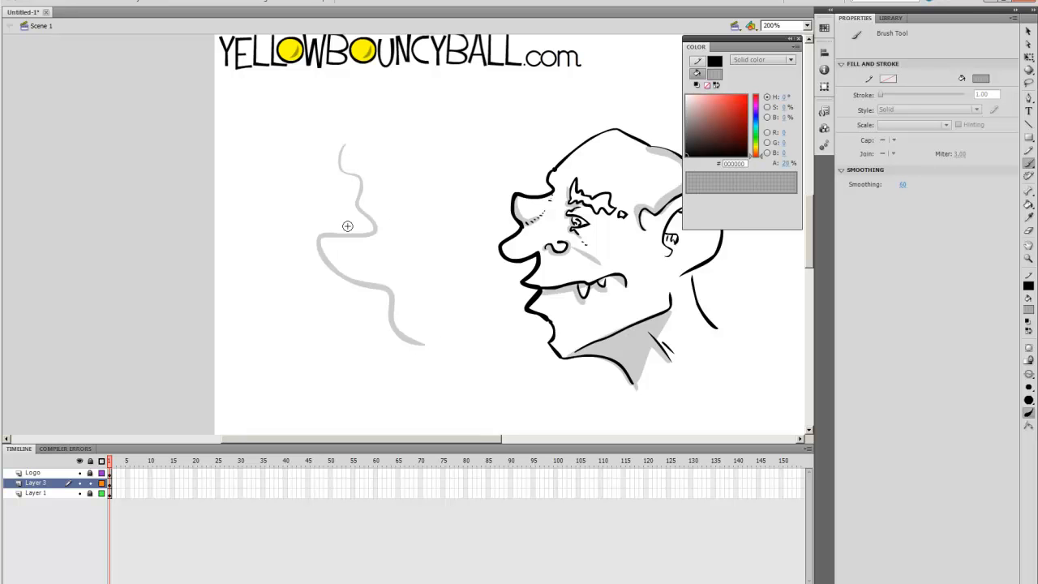
pyautogui.moveTo(431, 300); pyautogui.dragTo(369, 305)
pyautogui.moveTo(367, 199); pyautogui.dragTo(357, 184)
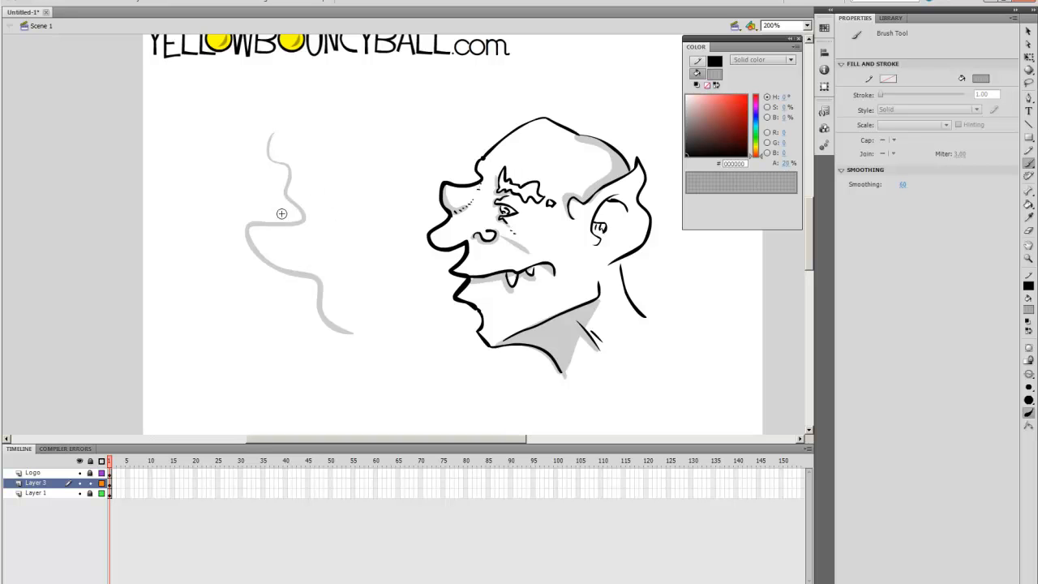
pyautogui.moveTo(351, 180)
pyautogui.mouseDown()
pyautogui.moveTo(386, 322)
pyautogui.moveTo(404, 333)
pyautogui.mouseUp()
pyautogui.moveTo(400, 167)
pyautogui.mouseDown()
pyautogui.moveTo(395, 236)
pyautogui.moveTo(410, 225)
pyautogui.moveTo(422, 149)
pyautogui.mouseUp()
pyautogui.moveTo(293, 267); pyautogui.dragTo(404, 300)
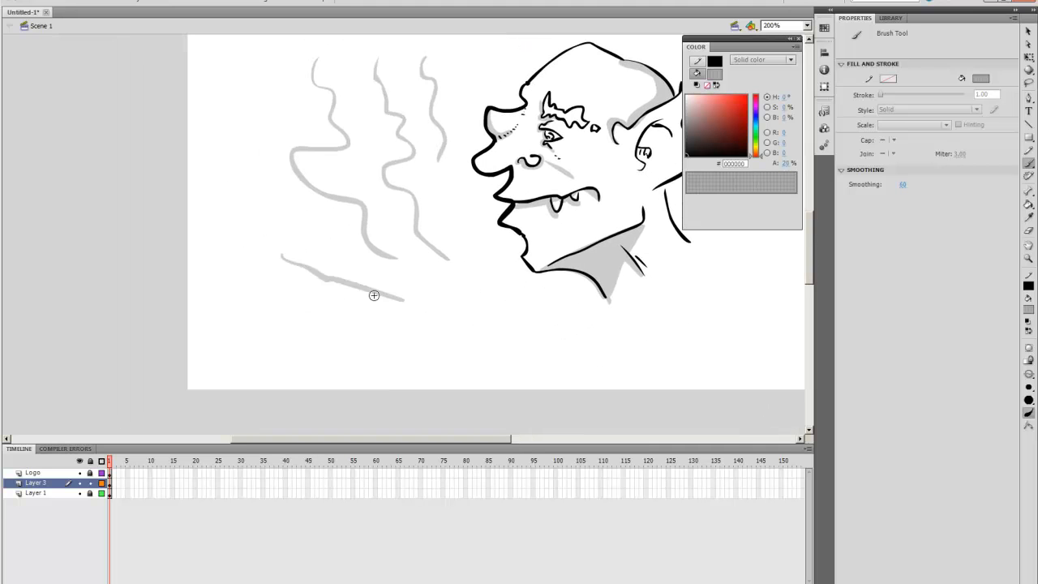
pyautogui.moveTo(268, 303); pyautogui.dragTo(427, 332)
# Fill the inside of the jagged eyebrow with translucent gray shading
pyautogui.moveTo(476, 284)
pyautogui.mouseDown()
pyautogui.moveTo(354, 326)
pyautogui.moveTo(414, 304)
pyautogui.moveTo(362, 336)
pyautogui.mouseUp()
pyautogui.moveTo(428, 137); pyautogui.dragTo(421, 140)
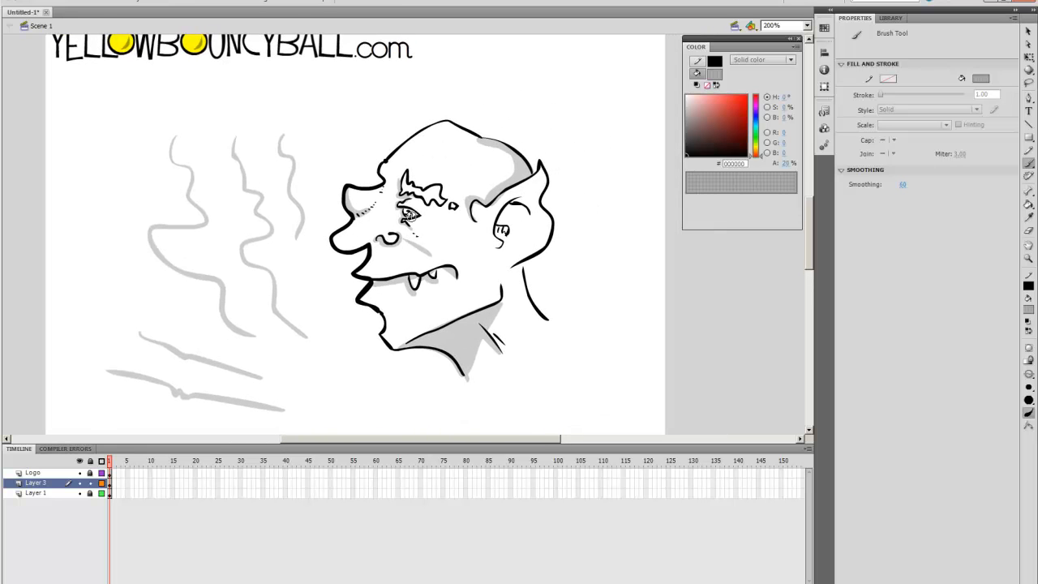
pyautogui.moveTo(423, 230)
pyautogui.mouseDown()
pyautogui.moveTo(409, 250)
pyautogui.moveTo(401, 215)
pyautogui.mouseUp()
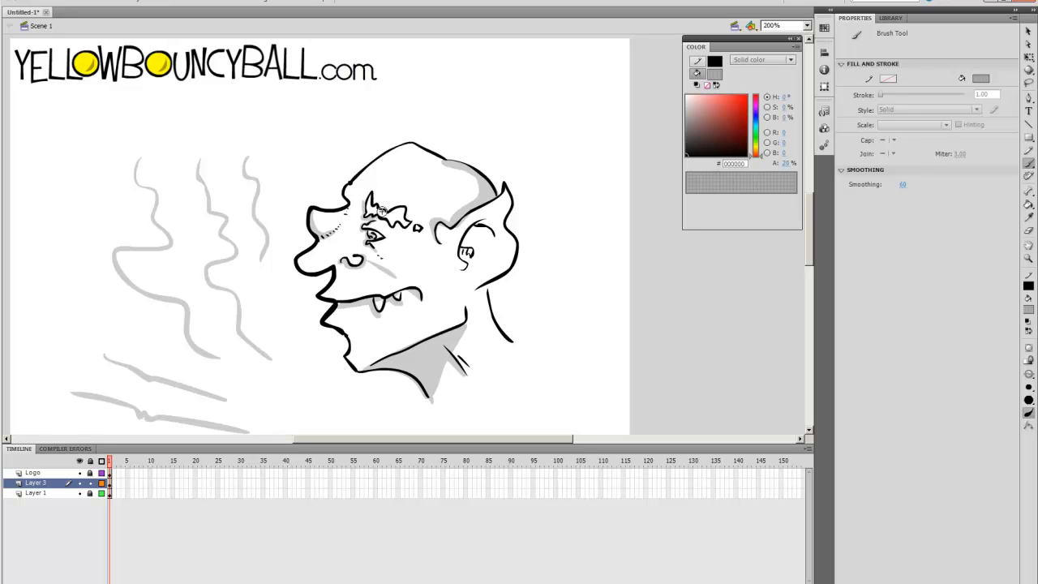
pyautogui.moveTo(369, 214); pyautogui.dragTo(379, 214)
pyautogui.moveTo(428, 240)
pyautogui.mouseDown()
pyautogui.moveTo(438, 243)
pyautogui.moveTo(422, 244)
pyautogui.moveTo(419, 200)
pyautogui.mouseUp()
pyautogui.moveTo(405, 154)
pyautogui.mouseDown()
pyautogui.moveTo(442, 197)
pyautogui.moveTo(451, 185)
pyautogui.moveTo(416, 169)
pyautogui.moveTo(459, 192)
pyautogui.mouseUp()
pyautogui.moveTo(428, 224); pyautogui.dragTo(448, 182)
pyautogui.moveTo(477, 242); pyautogui.dragTo(455, 239)
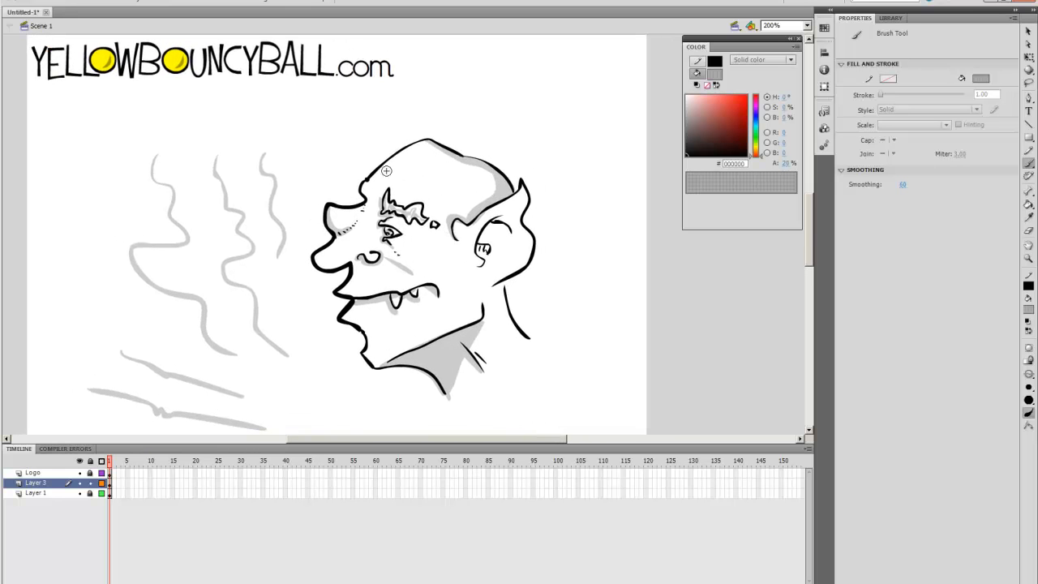
# Speckle the bald scalp and the cheek below the temple with small translucent gray dots
pyautogui.click(427, 154)
pyautogui.click(435, 167)
pyautogui.click(423, 180)
pyautogui.click(458, 181)
pyautogui.click(458, 214)
pyautogui.moveTo(442, 147); pyautogui.dragTo(412, 129)
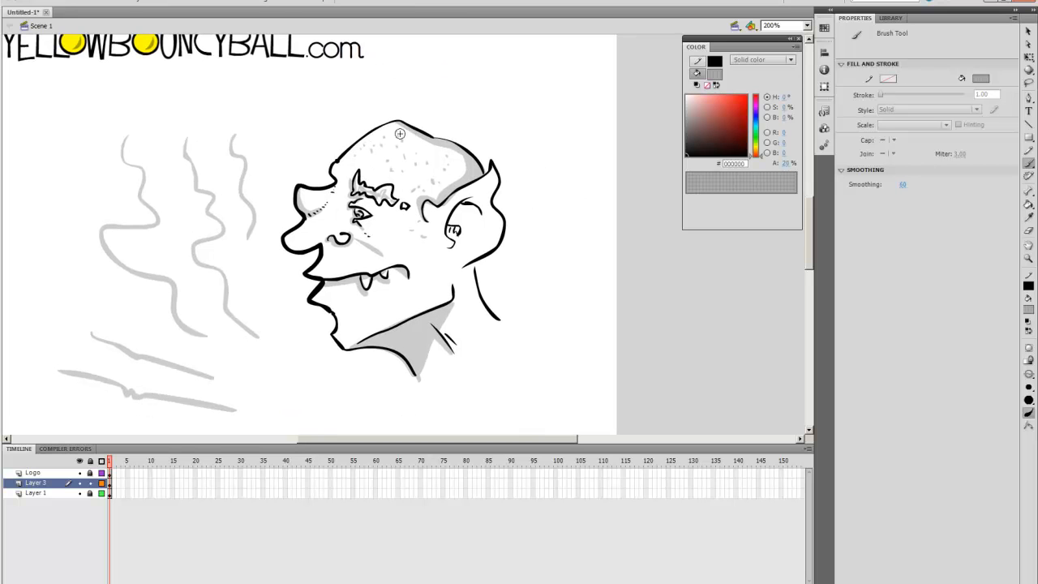
# Shade the inner fold of the ear and add a small gray crease on the chin below the mouth
pyautogui.moveTo(454, 239); pyautogui.dragTo(477, 216)
pyautogui.hotkey('ctrl', 'z')
pyautogui.moveTo(455, 273); pyautogui.dragTo(464, 244)
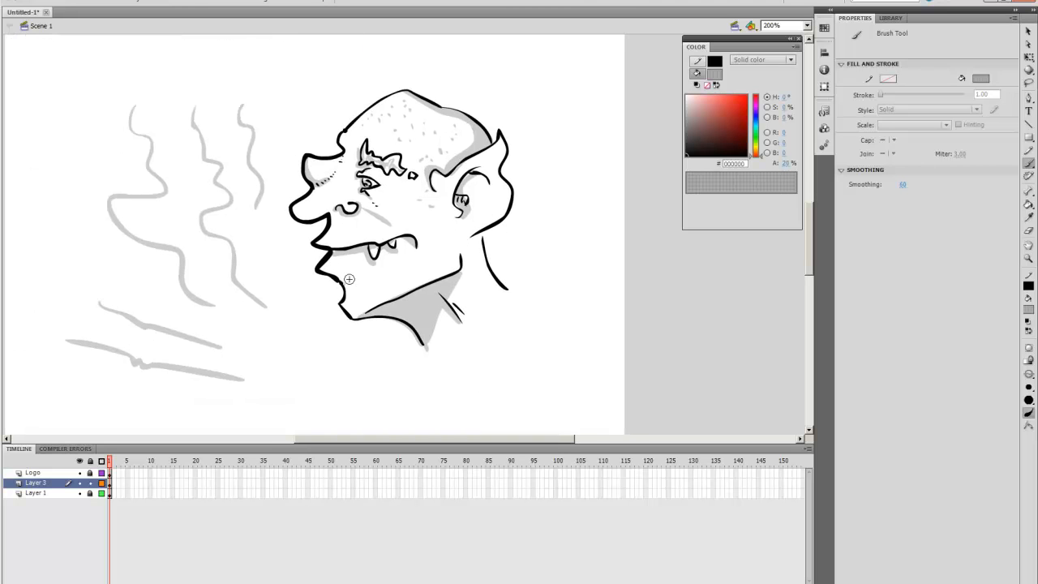
pyautogui.moveTo(426, 167); pyautogui.dragTo(444, 209)
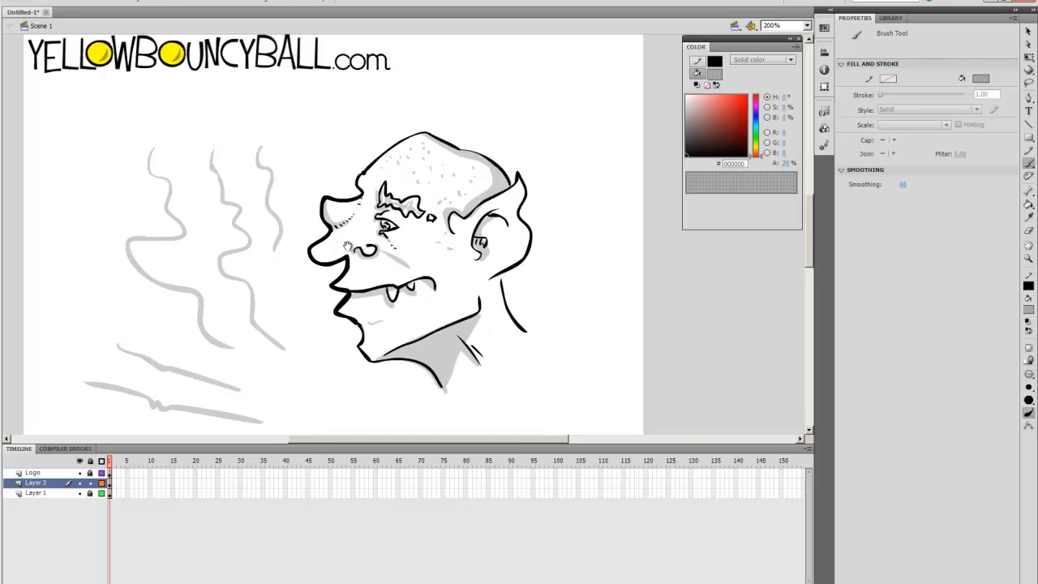
pyautogui.moveTo(347, 246); pyautogui.dragTo(359, 221)
pyautogui.moveTo(371, 256)
pyautogui.mouseDown()
pyautogui.moveTo(423, 256)
pyautogui.moveTo(390, 252)
pyautogui.mouseUp()
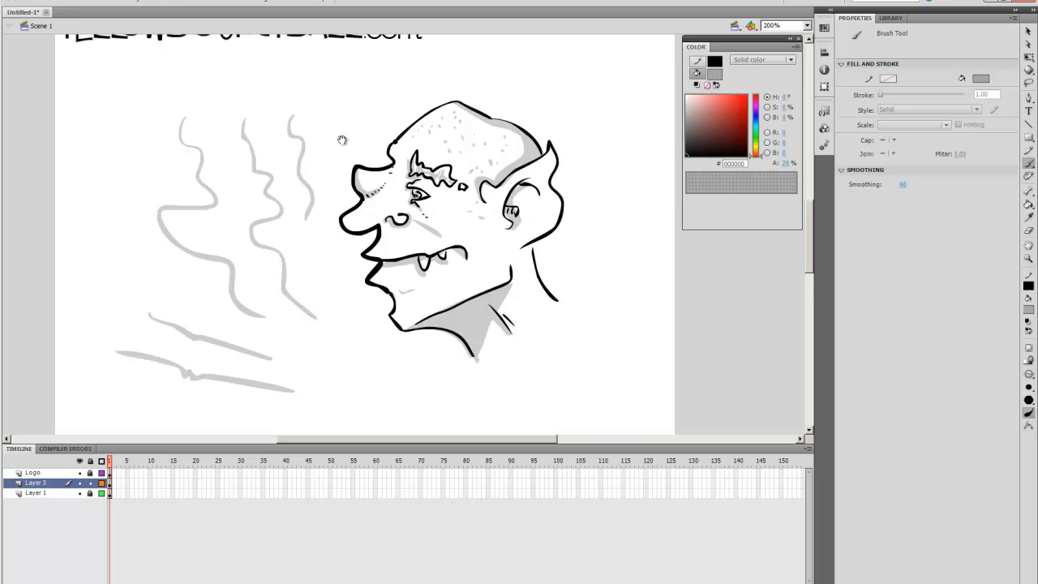
# Delete the three wavy and two slanted gray test strokes in front of the face
pyautogui.moveTo(343, 140); pyautogui.dragTo(371, 135)
pyautogui.press('v')
pyautogui.moveTo(160, 85)
pyautogui.mouseDown()
pyautogui.moveTo(312, 306)
pyautogui.moveTo(357, 411)
pyautogui.moveTo(369, 412)
pyautogui.mouseUp()
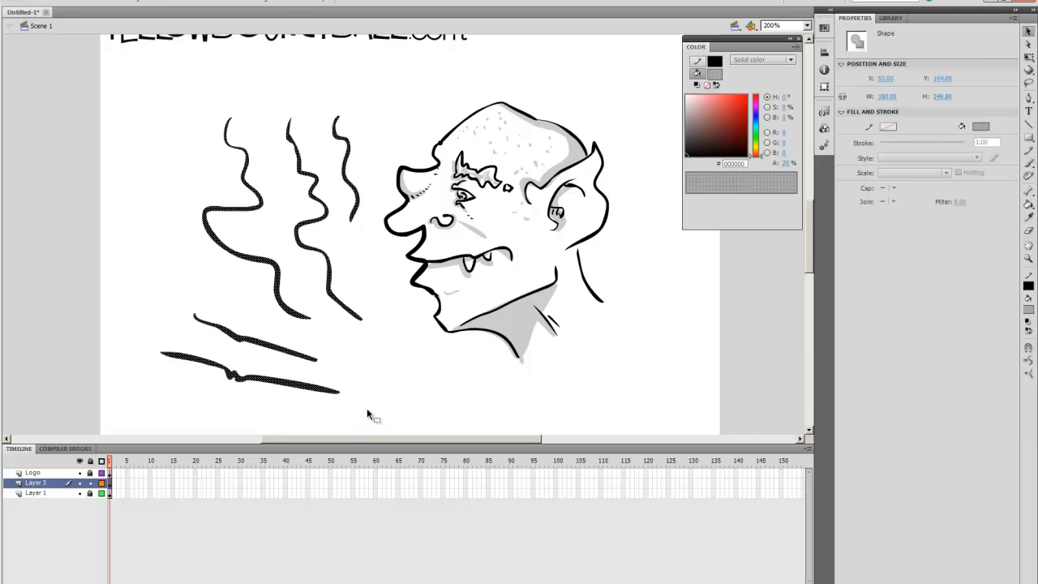
pyautogui.press('Delete')
pyautogui.moveTo(358, 347); pyautogui.dragTo(321, 326)
pyautogui.moveTo(235, 238); pyautogui.dragTo(215, 213)
pyautogui.moveTo(266, 171); pyautogui.dragTo(265, 197)
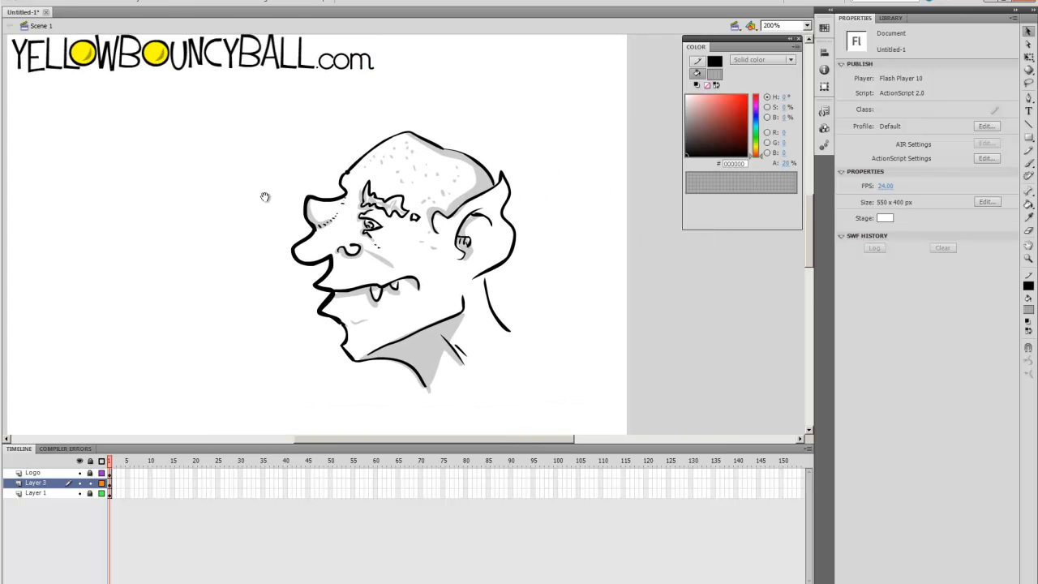
pyautogui.moveTo(178, 364); pyautogui.dragTo(185, 360)
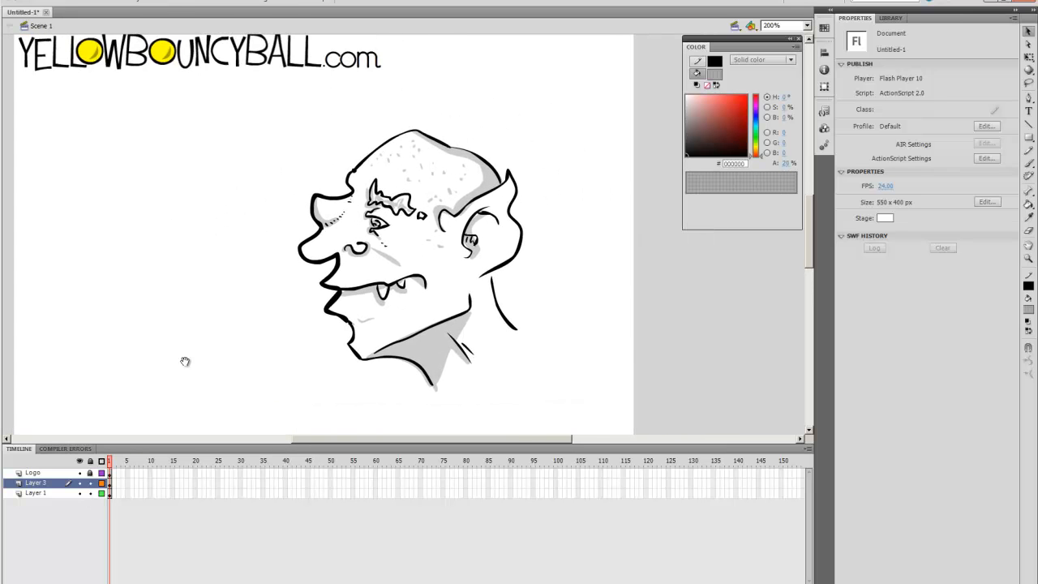
pyautogui.click(109, 484)
pyautogui.click(110, 492)
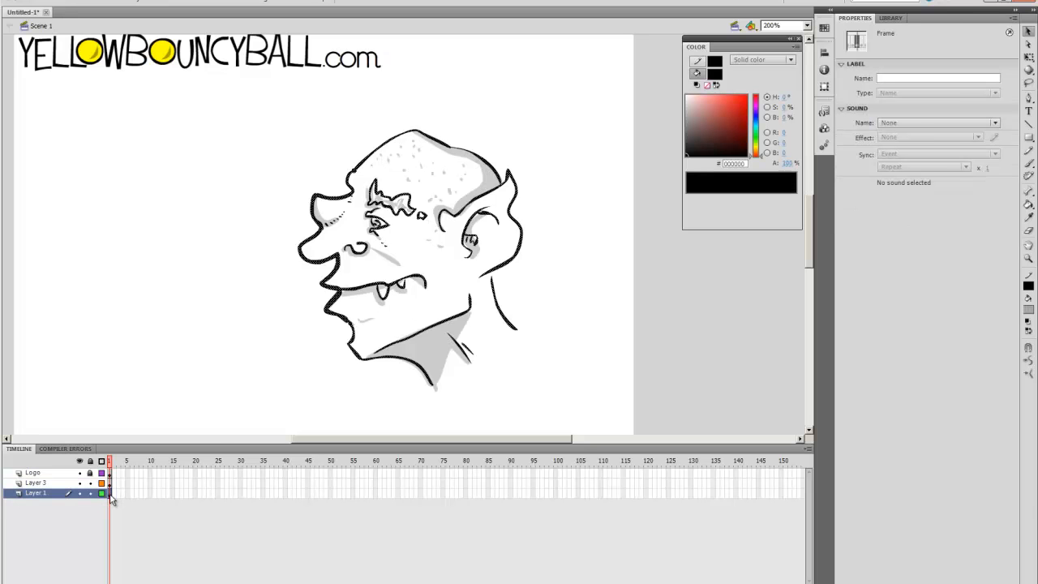
pyautogui.click(110, 483)
pyautogui.rightClick(110, 485)
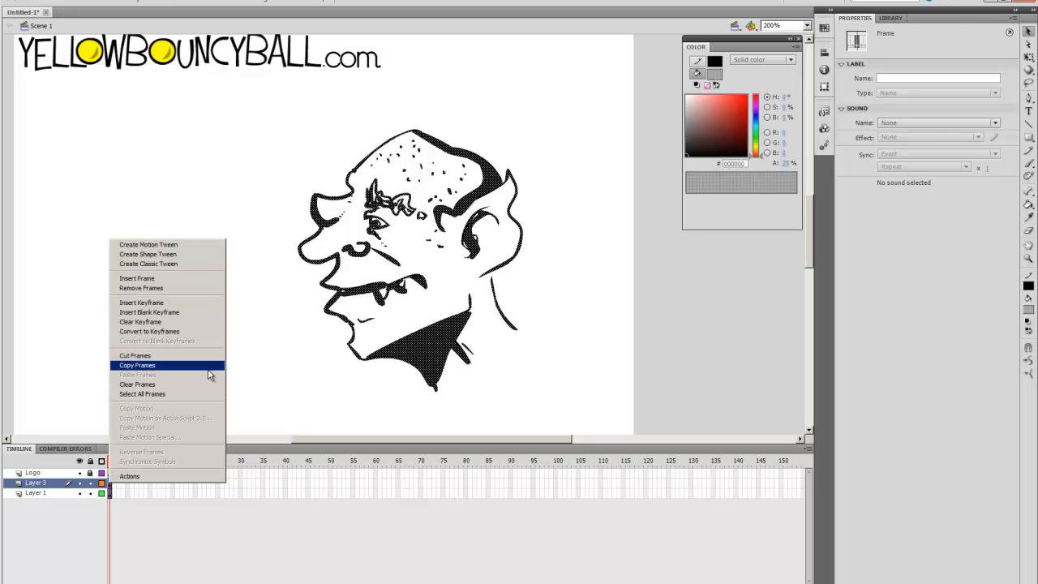
pyautogui.click(252, 361)
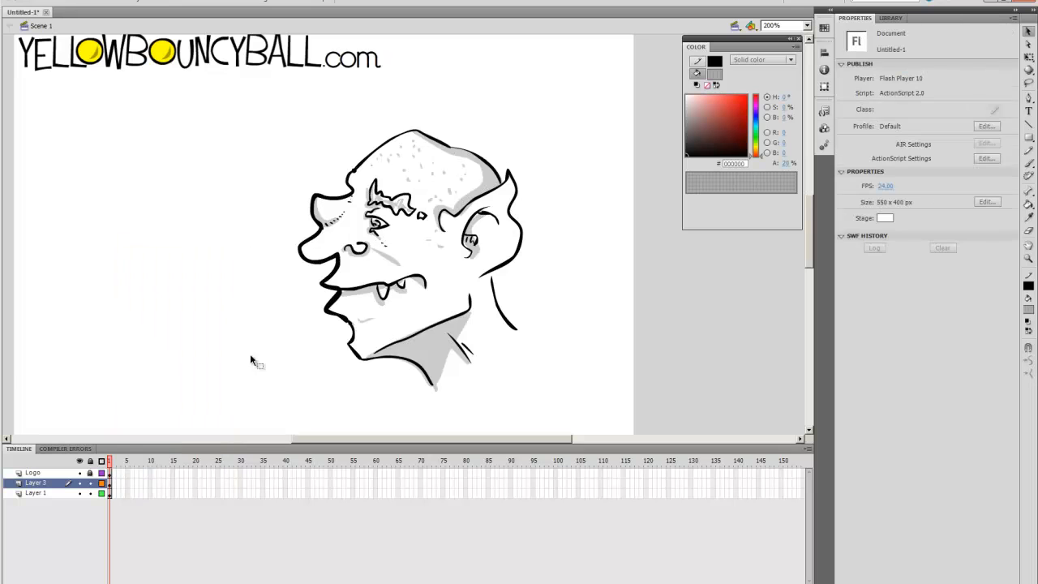
pyautogui.moveTo(234, 118)
pyautogui.mouseDown()
pyautogui.moveTo(565, 378)
pyautogui.moveTo(573, 399)
pyautogui.mouseUp()
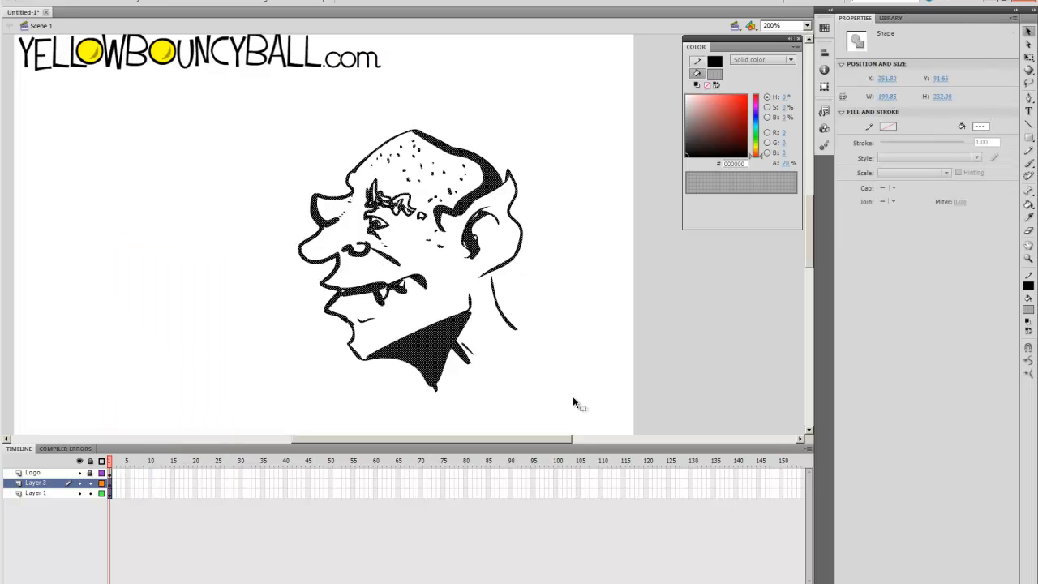
pyautogui.press('F8')
pyautogui.click(598, 147)
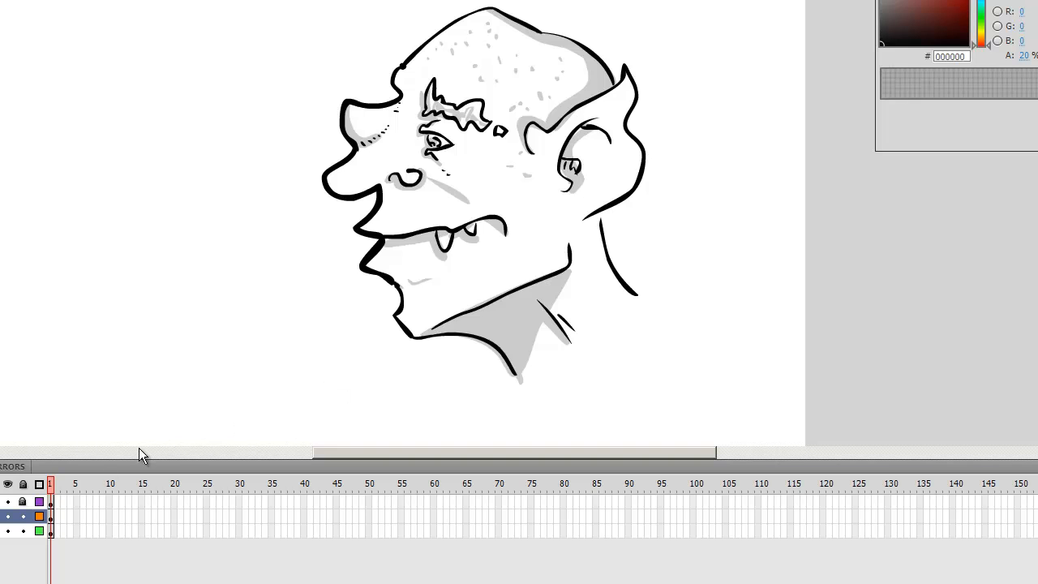
# Paint a small gray blob in front of the face and convert it to a movie clip symbol named HornNoseDude
pyautogui.press('b')
pyautogui.moveTo(146, 154); pyautogui.dragTo(165, 165)
pyautogui.click(146, 171)
pyautogui.press('F8')
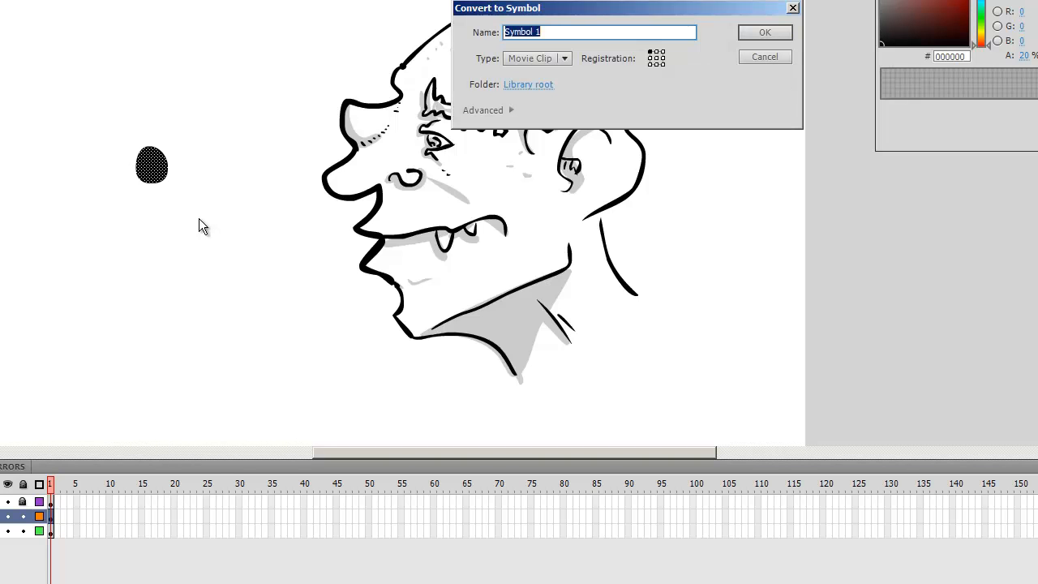
pyautogui.write('H')
pyautogui.write('ornNoseDark')
pyautogui.press('Return')
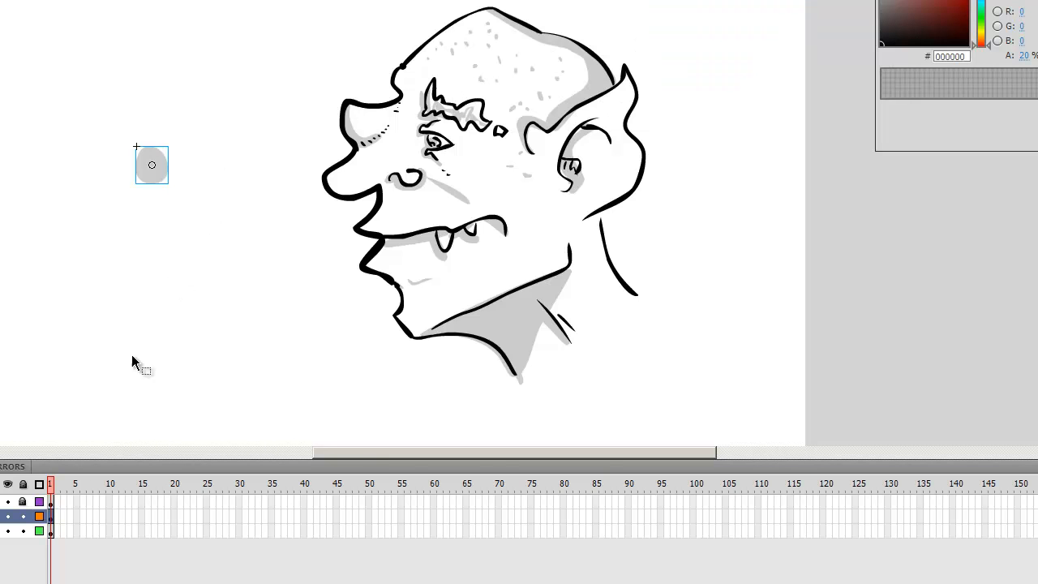
# Add a new layer above the shading layer and move the blob symbol onto it, pasted in place
pyautogui.click(52, 530)
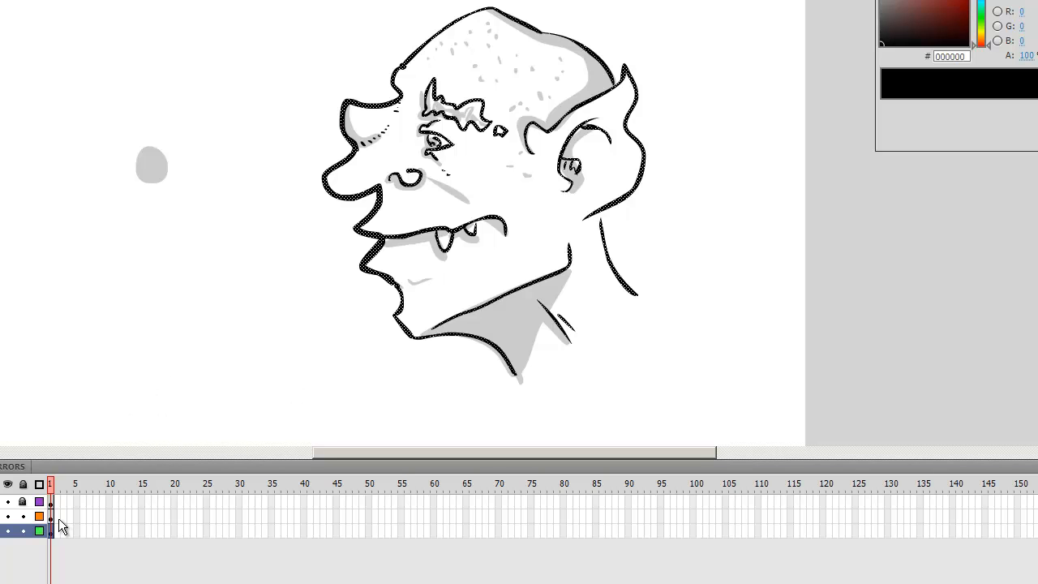
pyautogui.click(52, 518)
pyautogui.keyDown('shift'); pyautogui.click(153, 174); pyautogui.keyUp('shift')
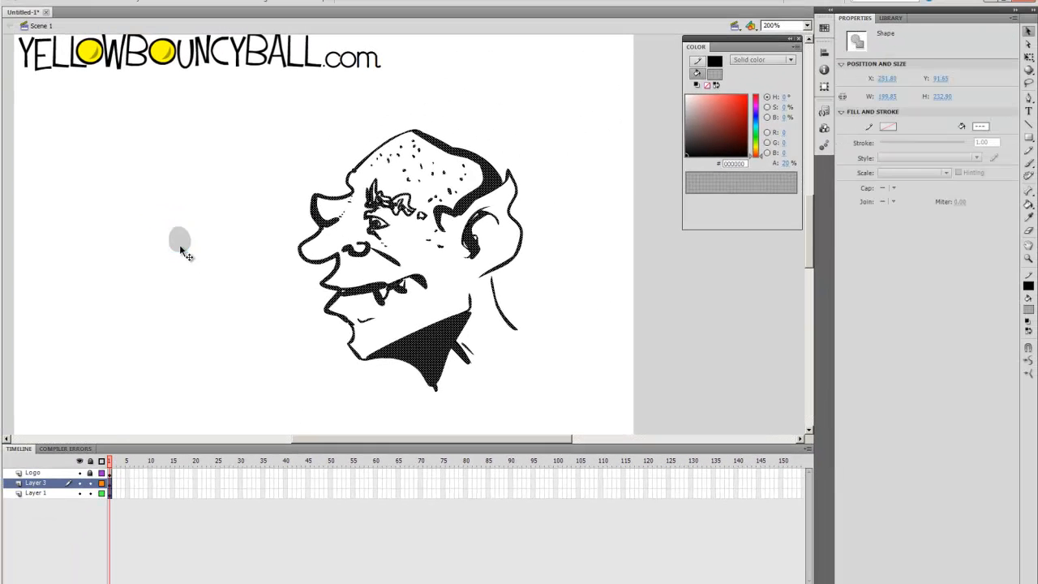
pyautogui.click(181, 247)
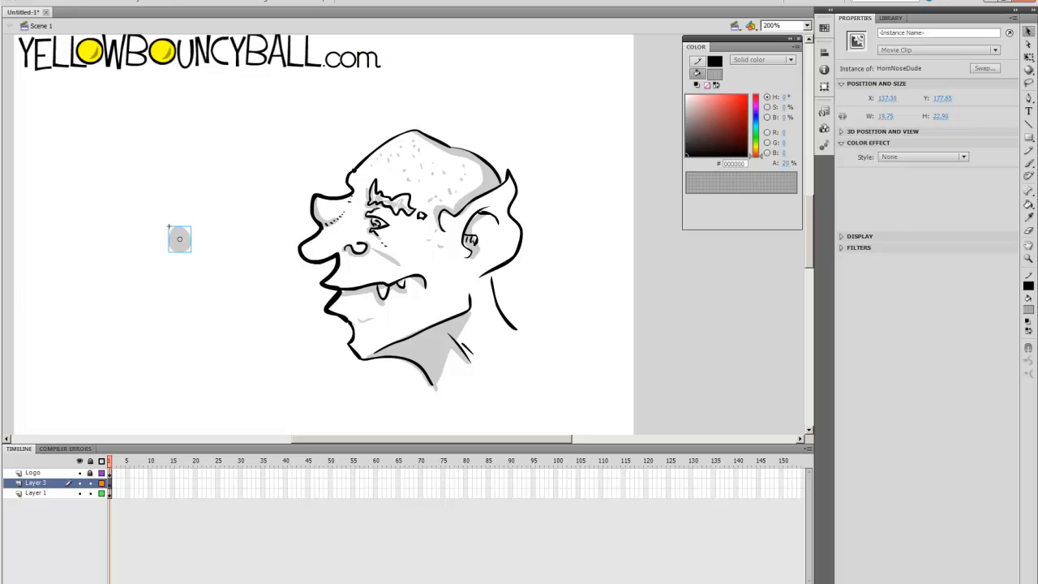
pyautogui.click(15, 579)
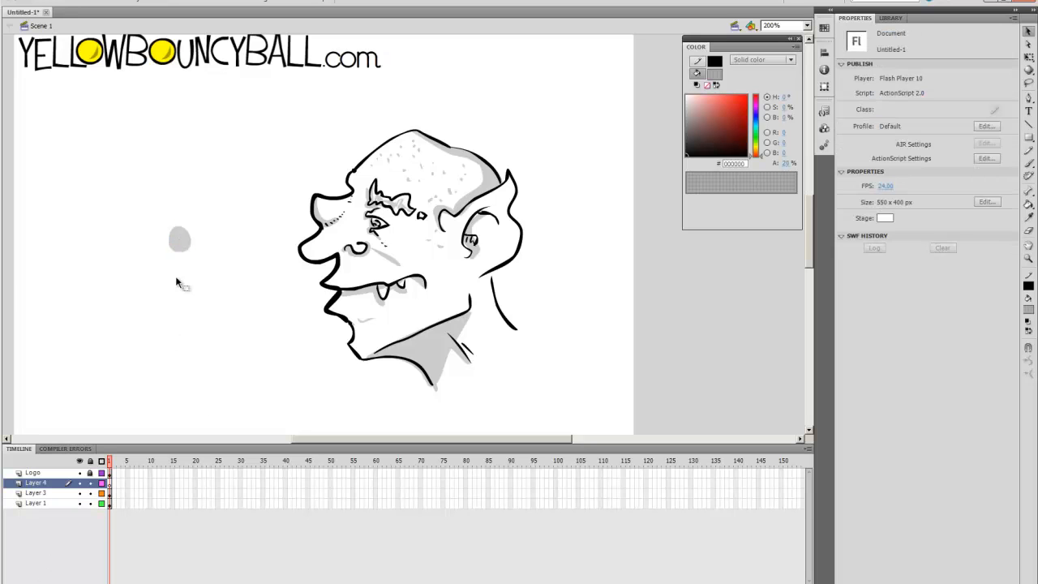
pyautogui.click(180, 243)
pyautogui.hotkey('ctrl', 'x')
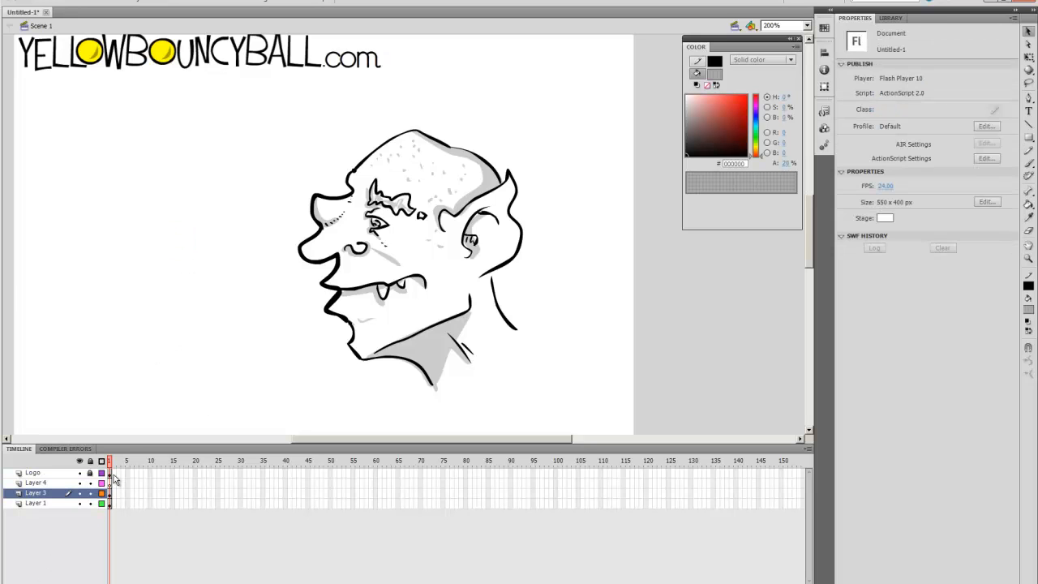
pyautogui.click(109, 484)
pyautogui.hotkey('ctrl', 'shift', 'v')
# Copy frame 1 of both the line art layer and the shading layer together
pyautogui.click(109, 492)
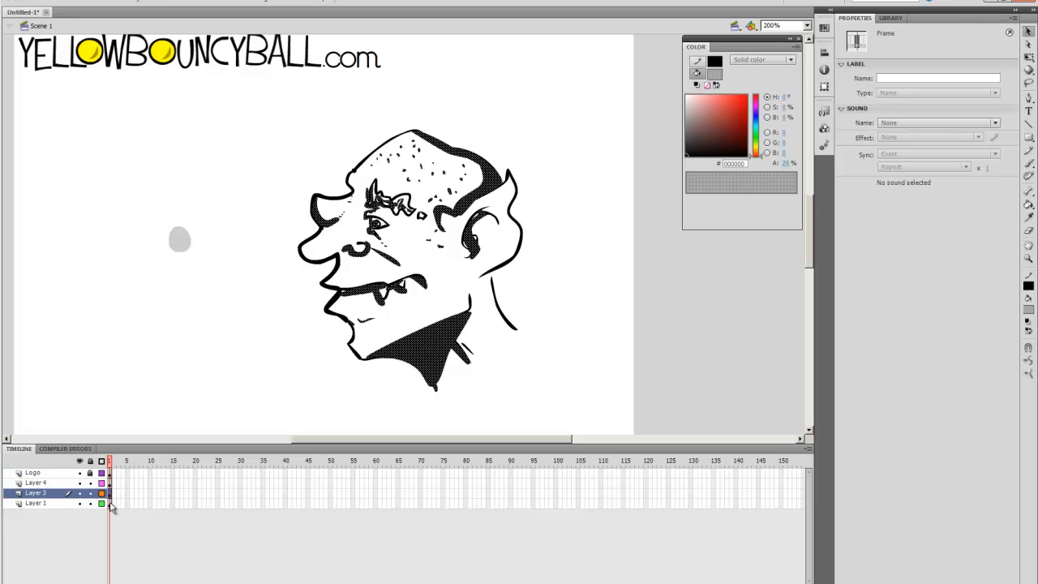
pyautogui.click(111, 504)
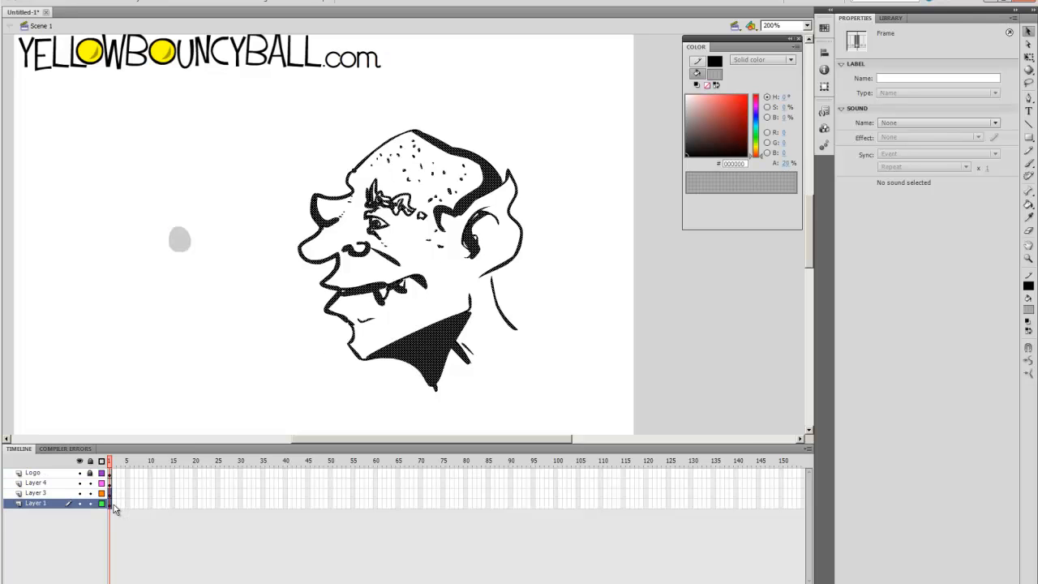
pyautogui.rightClick(114, 504)
pyautogui.click(110, 504)
pyautogui.keyDown('shift'); pyautogui.click(109, 494); pyautogui.keyUp('shift')
pyautogui.rightClick(109, 495)
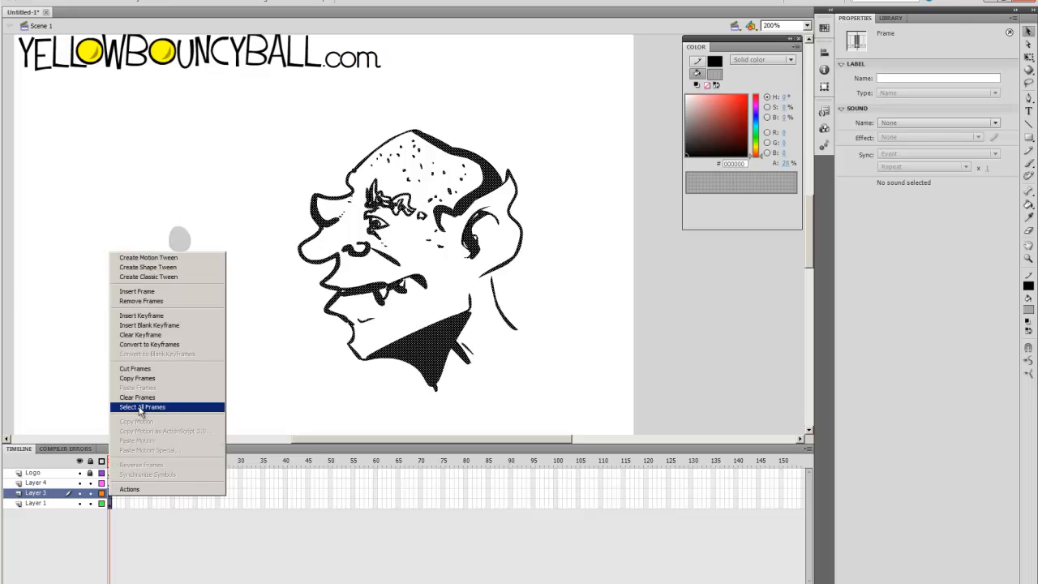
pyautogui.click(137, 378)
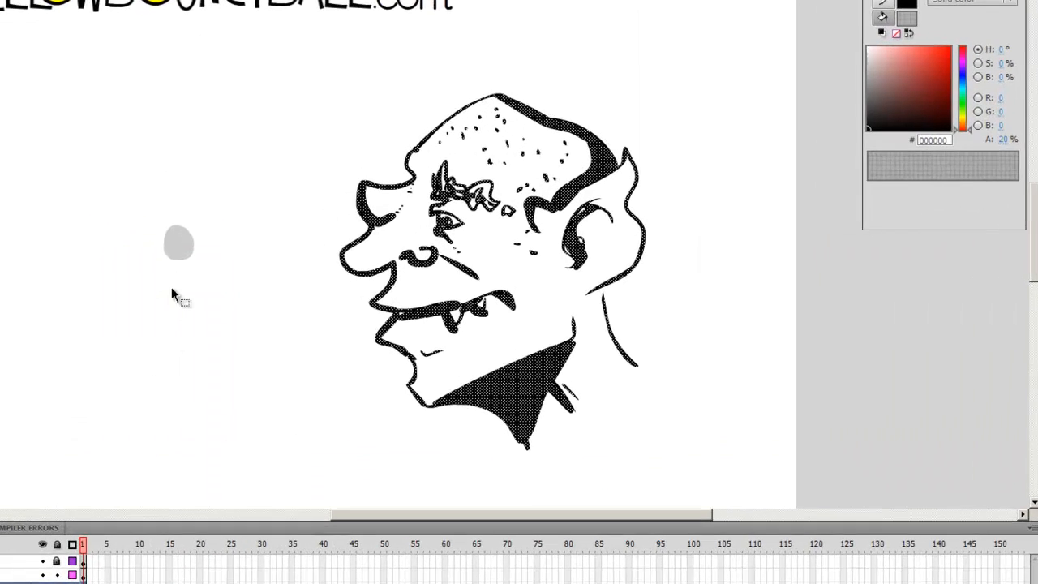
# Edit the blob symbol in place, paste the copied frames over its first frame, and return to the main scene
pyautogui.click(180, 254)
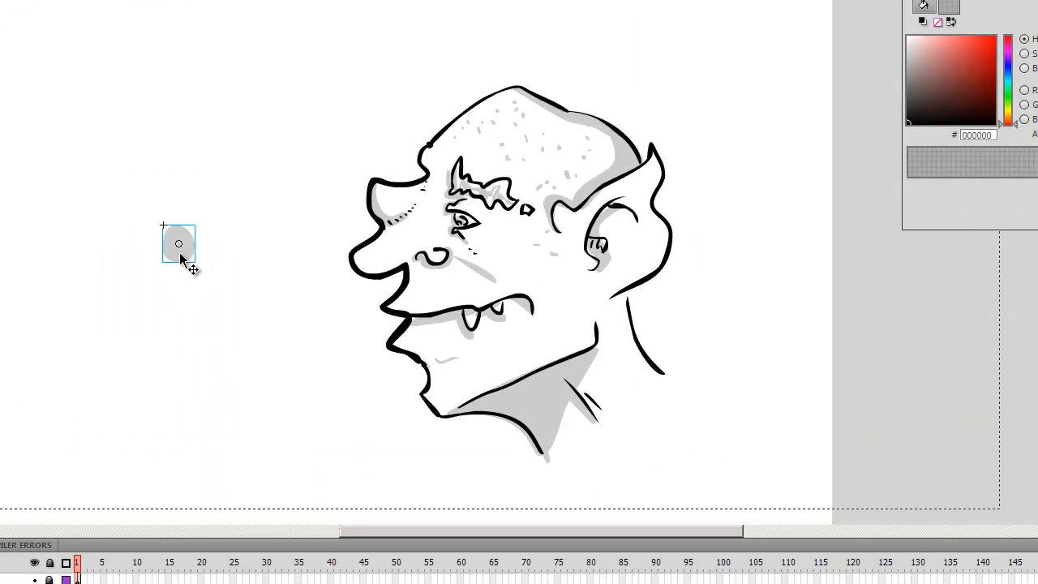
pyautogui.doubleClick(180, 254)
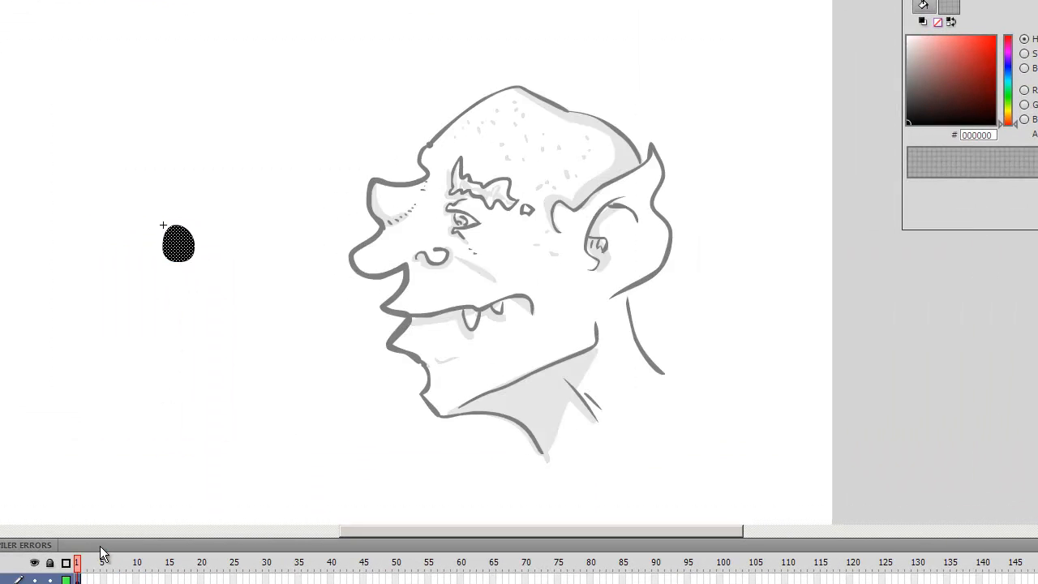
pyautogui.rightClick(78, 579)
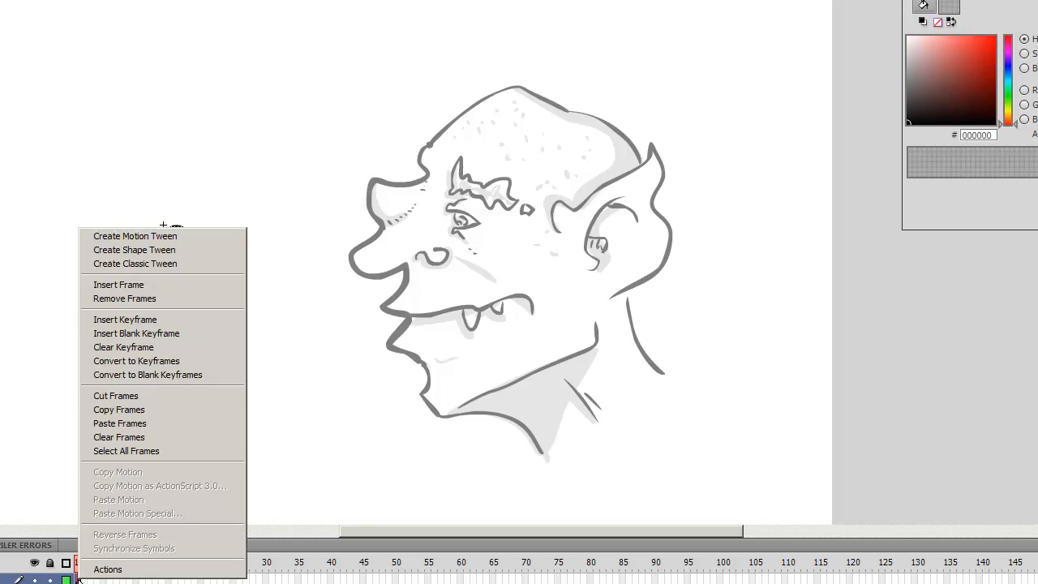
pyautogui.click(139, 421)
pyautogui.click(78, 362)
pyautogui.doubleClick(89, 369)
# Move the head symbol off the original artwork so both heads stand side by side, and deselect it
pyautogui.moveTo(412, 398); pyautogui.dragTo(541, 381)
pyautogui.moveTo(436, 362); pyautogui.dragTo(293, 404)
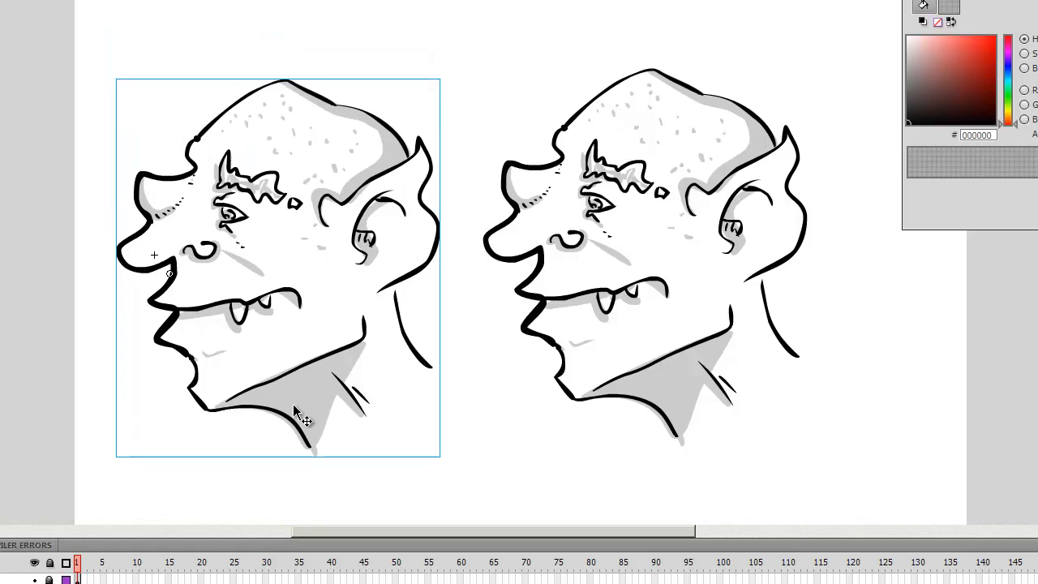
pyautogui.moveTo(345, 203); pyautogui.dragTo(378, 174)
pyautogui.moveTo(611, 256); pyautogui.dragTo(587, 245)
pyautogui.moveTo(345, 179); pyautogui.dragTo(335, 192)
pyautogui.click(513, 140)
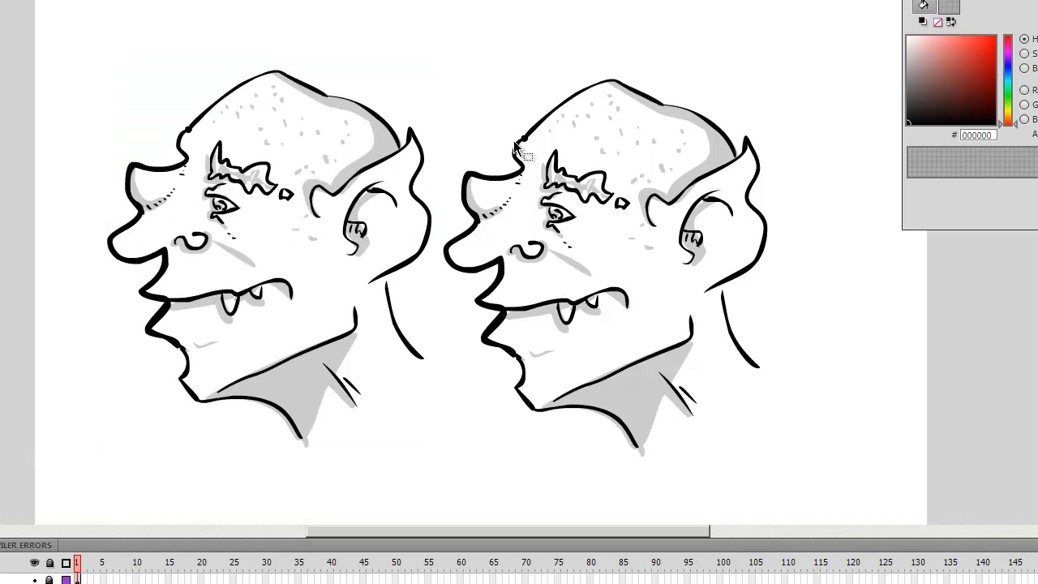
# Try deleting a rectangular section of the original head's loose artwork, and undo the deletion
pyautogui.moveTo(519, 85); pyautogui.dragTo(691, 350)
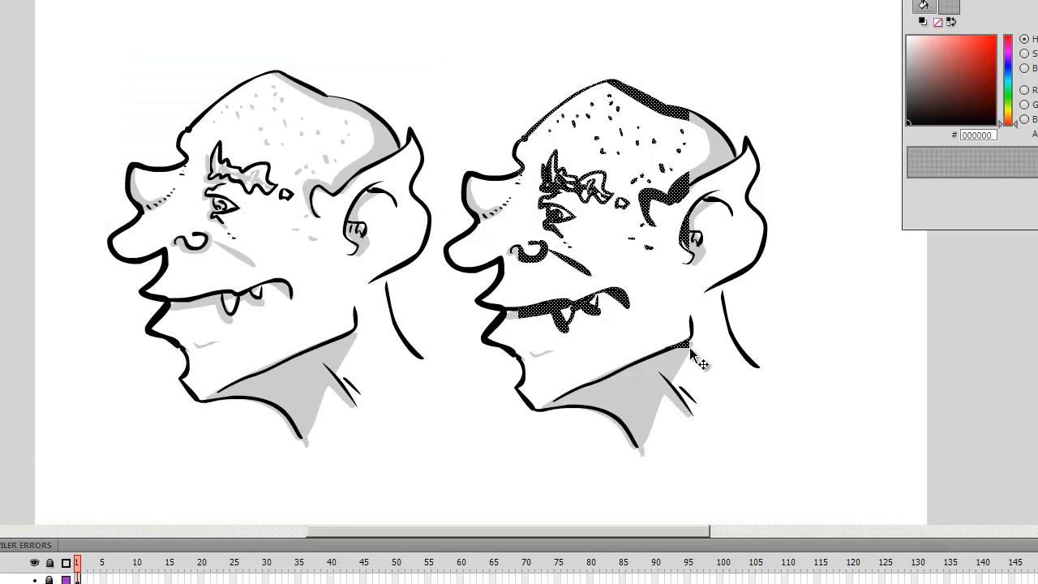
pyautogui.press('Delete')
pyautogui.hotkey('ctrl', 'z')
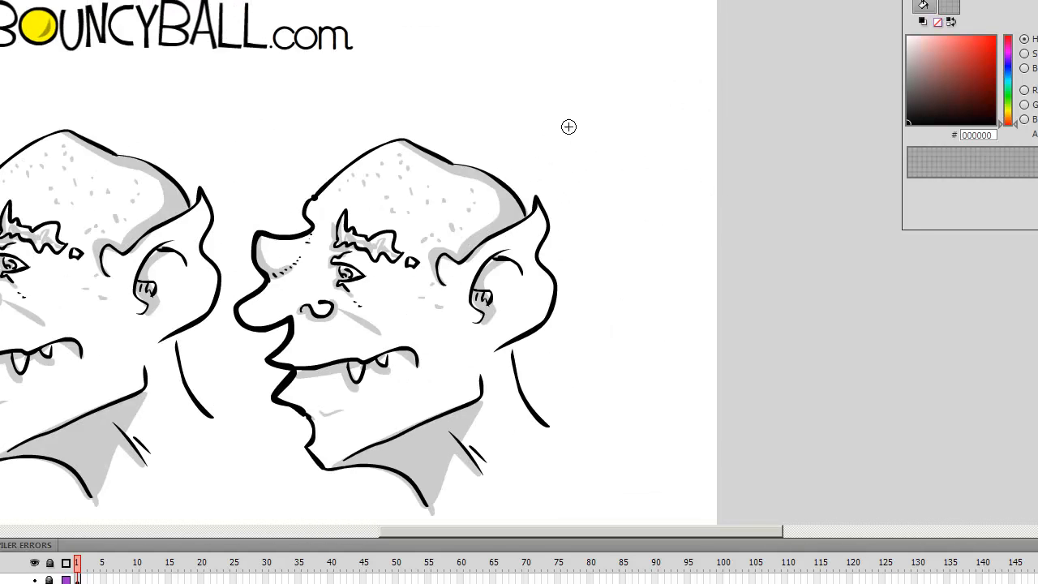
# Brush a long curved gray stroke across the back of the original head and ear, and select all artwork
pyautogui.moveTo(568, 127)
pyautogui.mouseDown()
pyautogui.moveTo(478, 250)
pyautogui.moveTo(469, 369)
pyautogui.mouseUp()
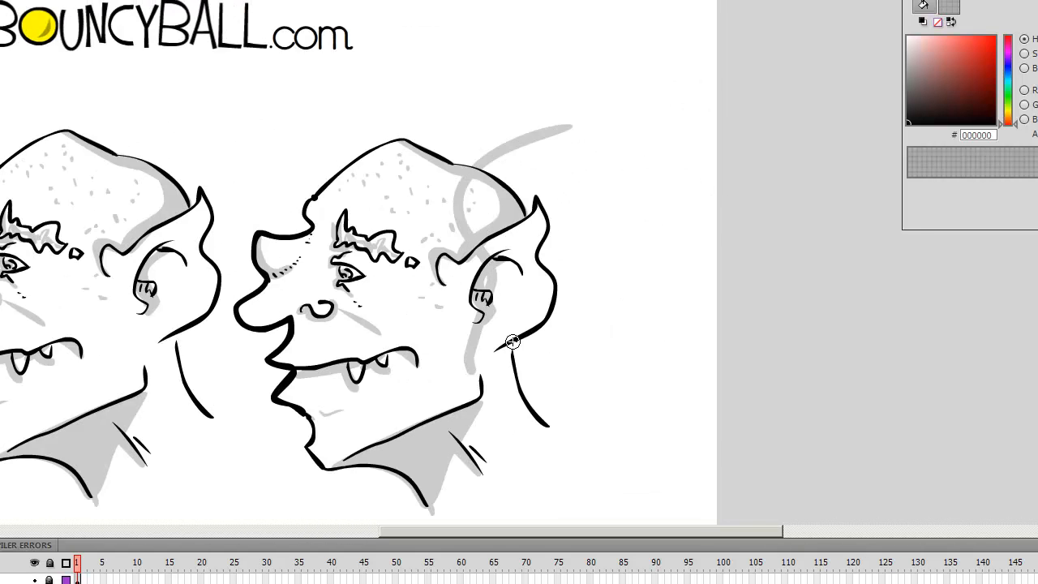
pyautogui.hotkey('ctrl', 'a')
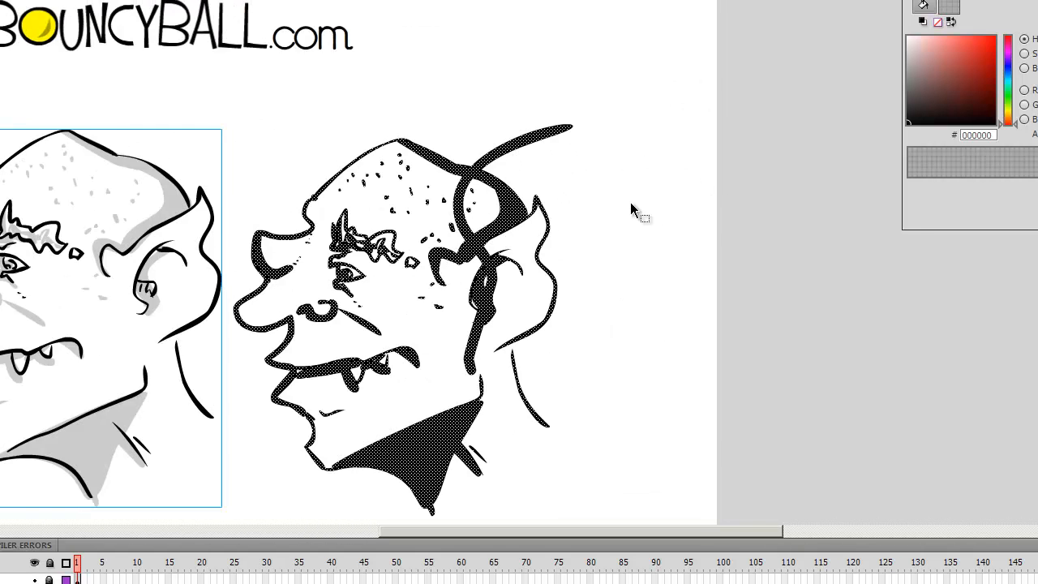
pyautogui.moveTo(382, 205); pyautogui.dragTo(502, 173)
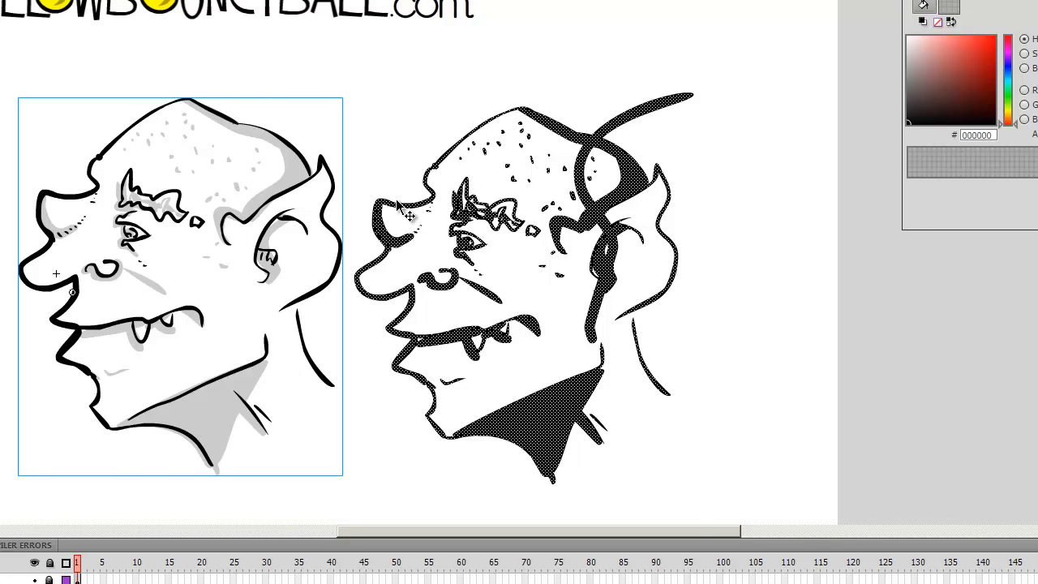
pyautogui.moveTo(347, 215); pyautogui.dragTo(433, 178)
# Drag the head symbol around the stage as a single object, over the original head and back beside it
pyautogui.click(446, 120)
pyautogui.click(387, 149)
pyautogui.moveTo(362, 136); pyautogui.dragTo(618, 119)
pyautogui.click(451, 162)
pyautogui.moveTo(450, 162); pyautogui.dragTo(726, 87)
pyautogui.moveTo(726, 87); pyautogui.dragTo(396, 117)
pyautogui.moveTo(397, 118); pyautogui.dragTo(411, 190)
# Delete the original head's loose line art and shading, keeping only the head symbol
pyautogui.moveTo(500, 163); pyautogui.dragTo(491, 121)
pyautogui.moveTo(410, 140); pyautogui.dragTo(449, 132)
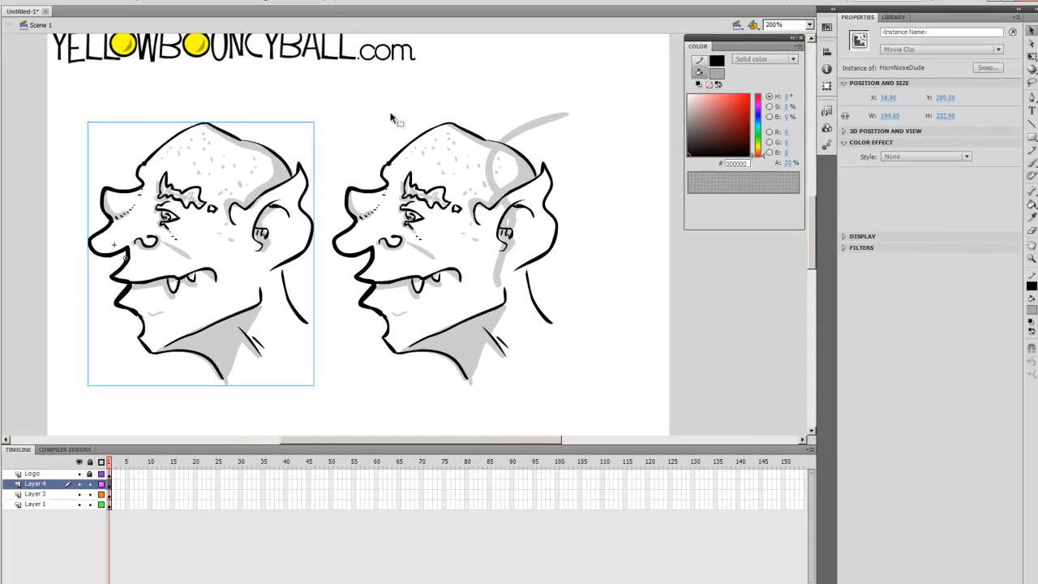
pyautogui.moveTo(598, 91)
pyautogui.mouseDown()
pyautogui.moveTo(389, 297)
pyautogui.moveTo(330, 421)
pyautogui.mouseUp()
pyautogui.press('Delete')
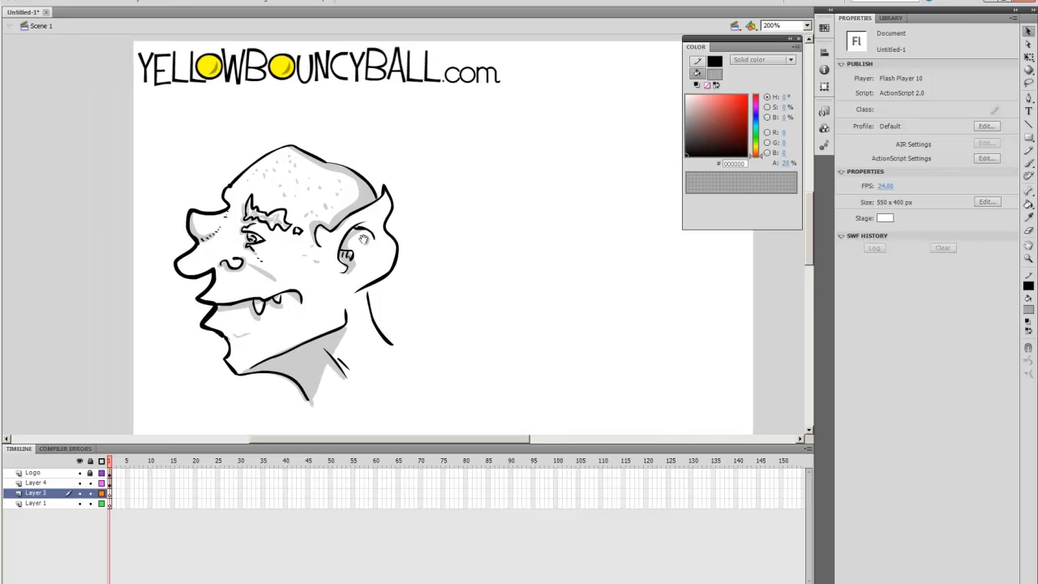